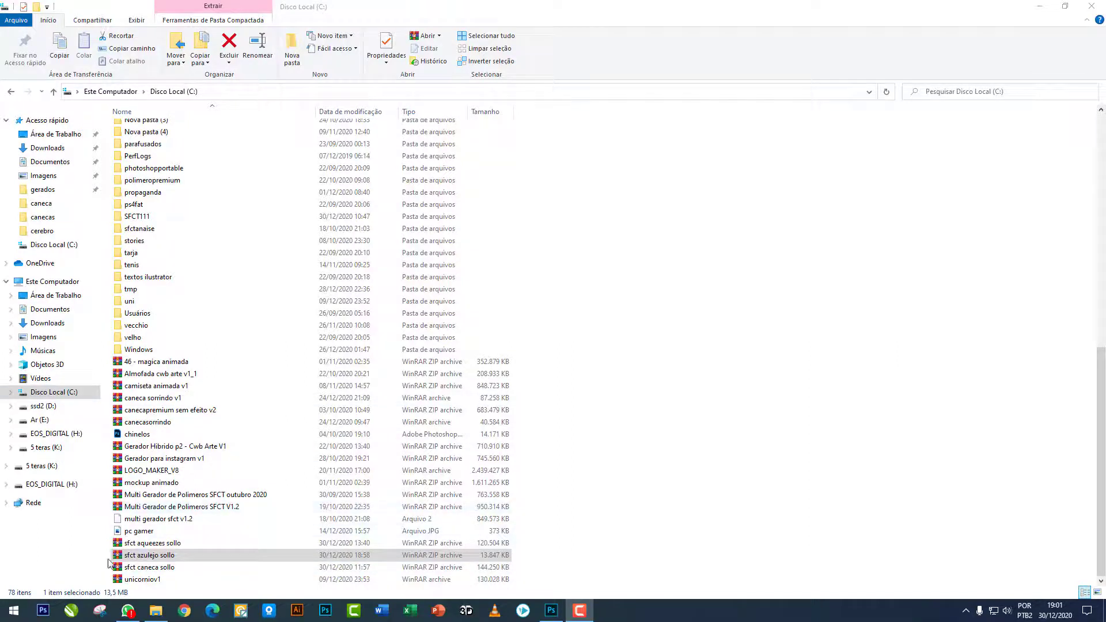
Step: Extract the sfct azulejo sollo archive to the root of drive C: and minimize the archive window
{"action": "left_click", "coordinate": [130, 555]}
{"action": "double_click", "coordinate": [147, 557]}
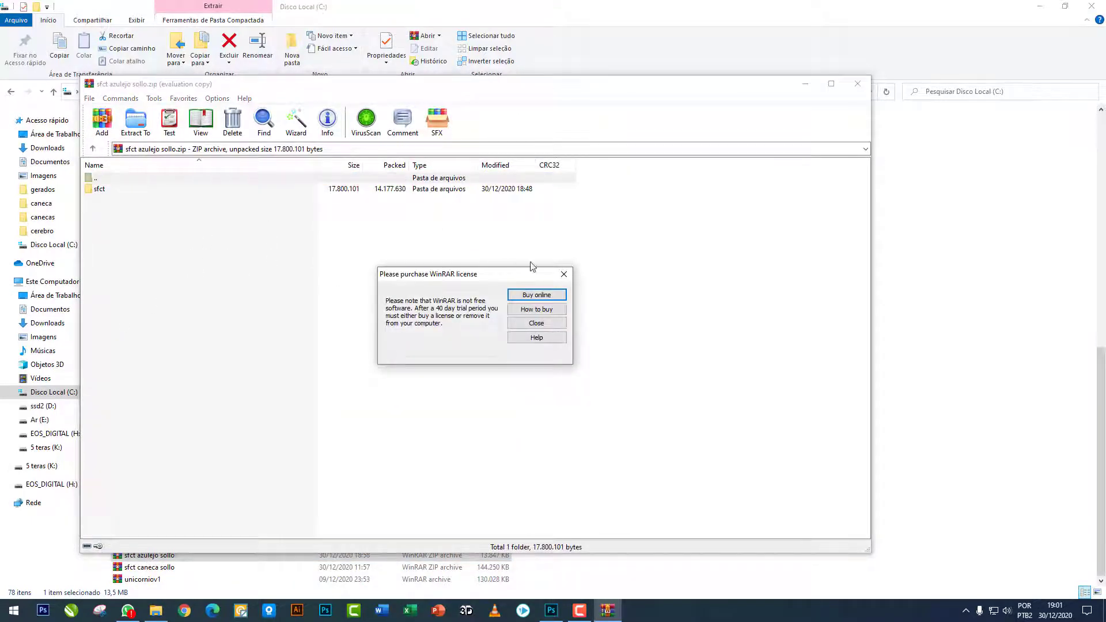
{"action": "left_click", "coordinate": [563, 273]}
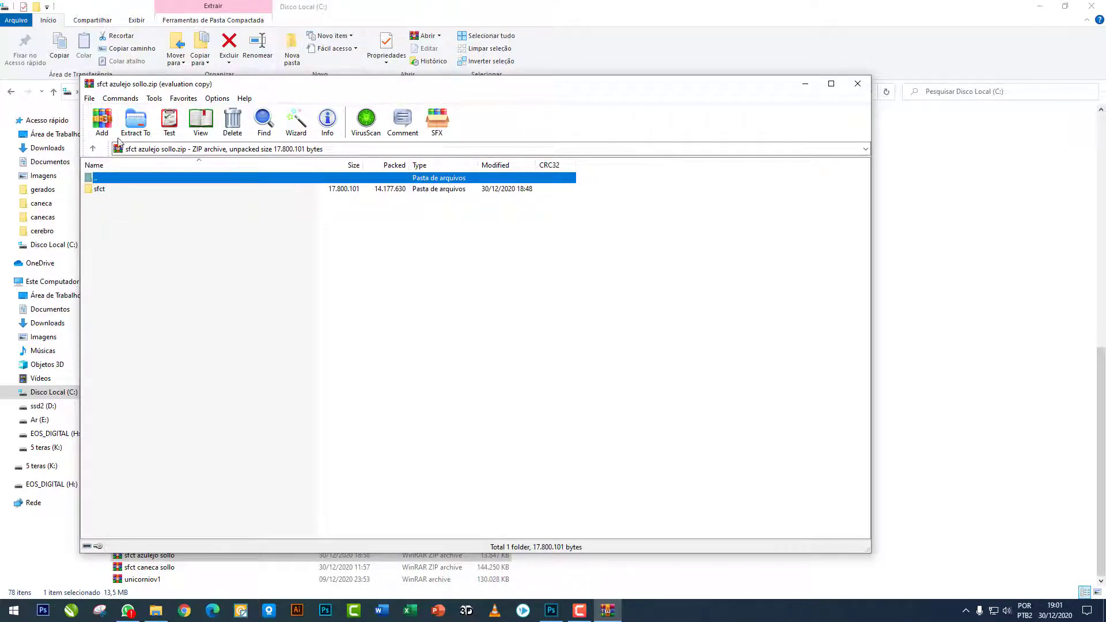
{"action": "left_click", "coordinate": [128, 118]}
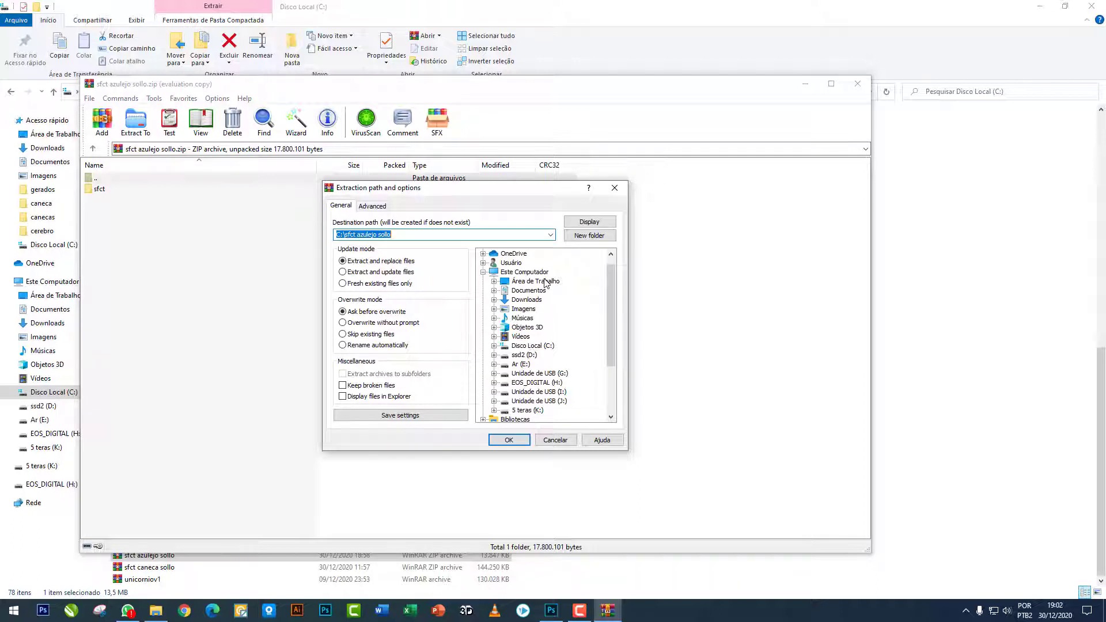
{"action": "left_click", "coordinate": [517, 347]}
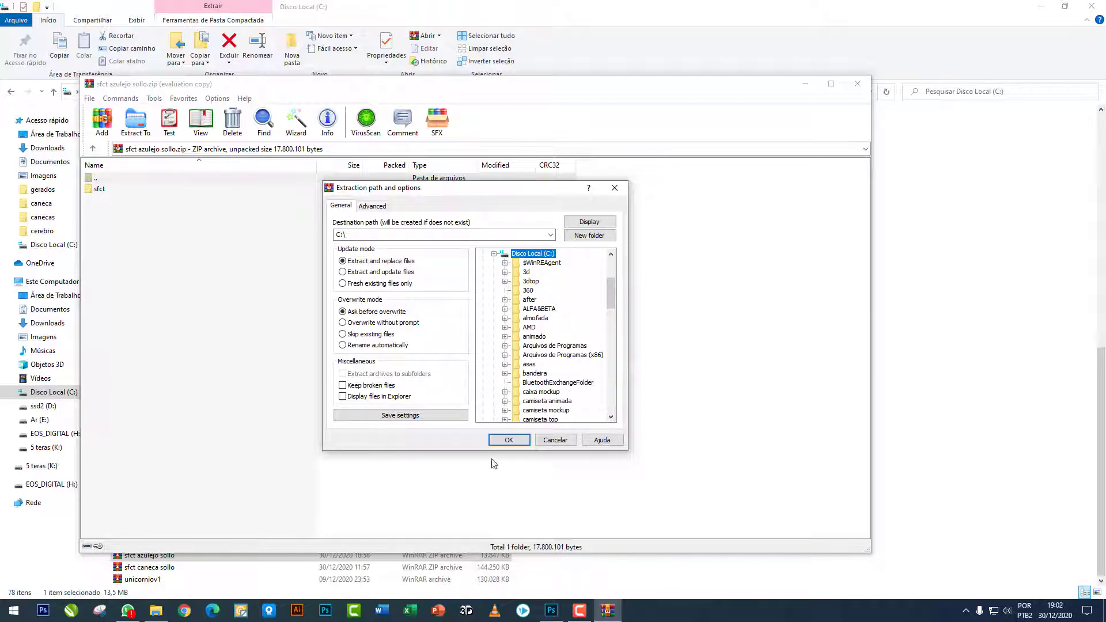
{"action": "left_click", "coordinate": [508, 442]}
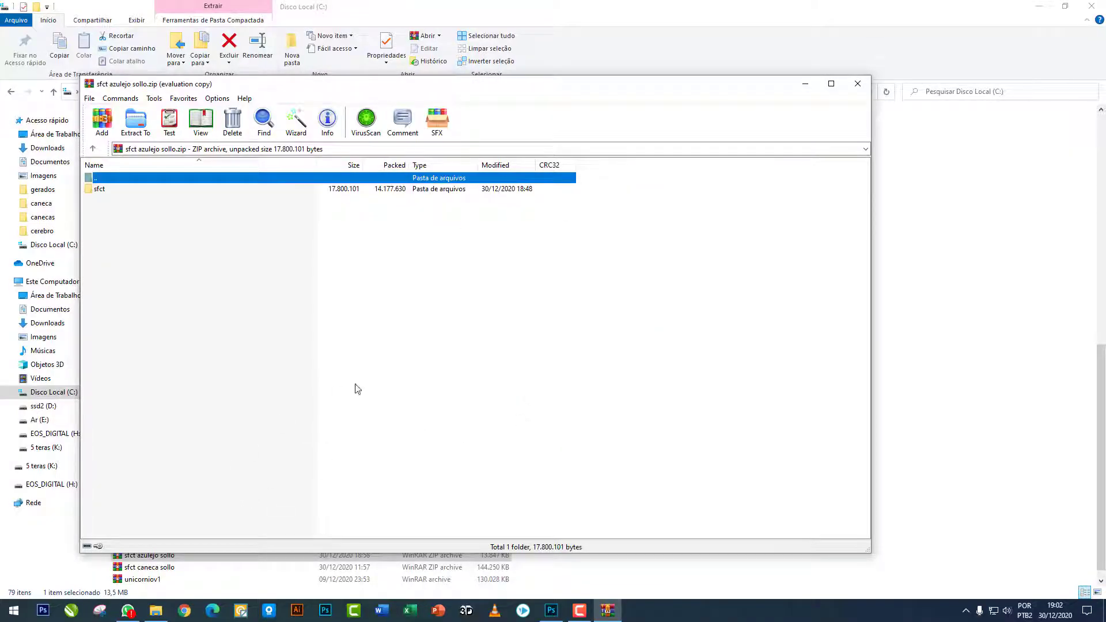
{"action": "left_click", "coordinate": [805, 83]}
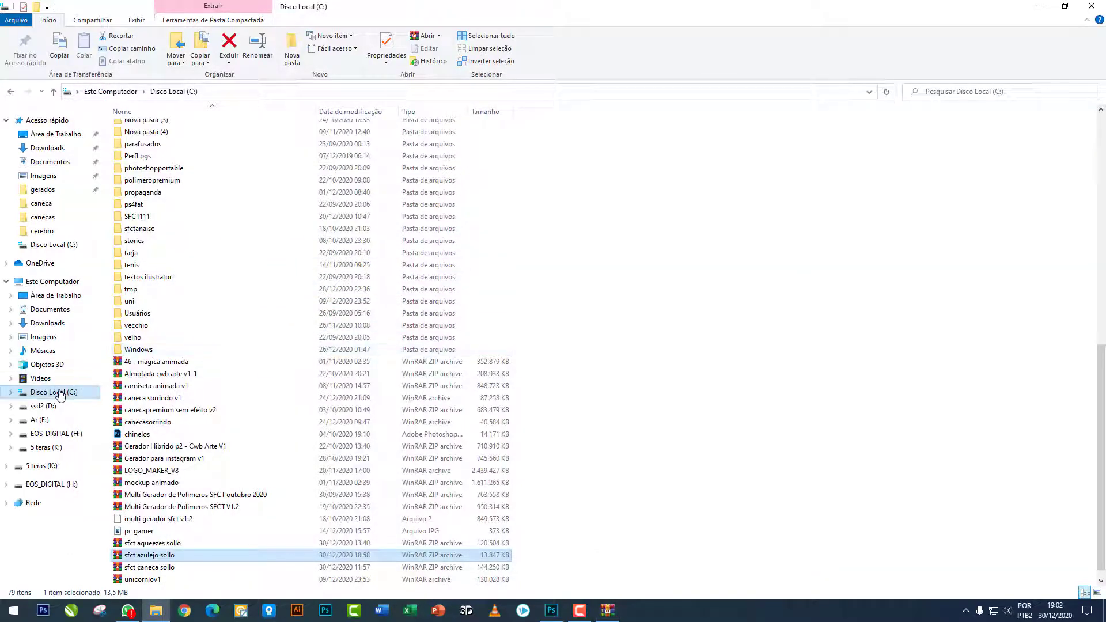
Step: Examine the extracted sfct azulejo folder on drive C:, including its cerebro and gerados subfolders
{"action": "left_click", "coordinate": [62, 396]}
{"action": "scroll", "coordinate": [358, 424], "scroll_direction": "down", "scroll_amount": 9}
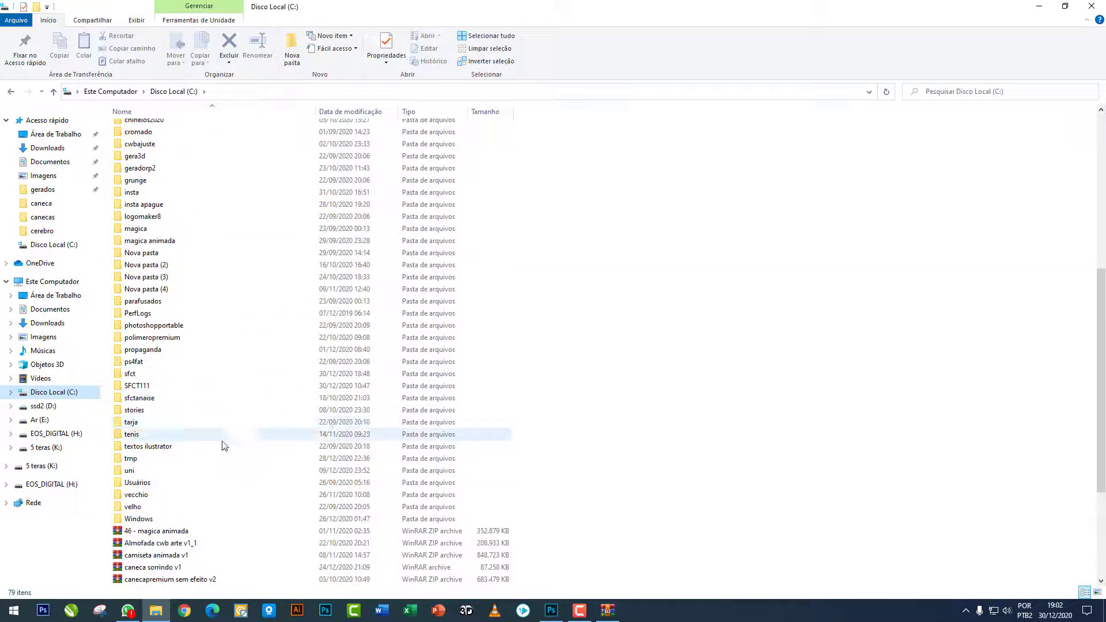
{"action": "left_click", "coordinate": [127, 375]}
{"action": "double_click", "coordinate": [128, 375]}
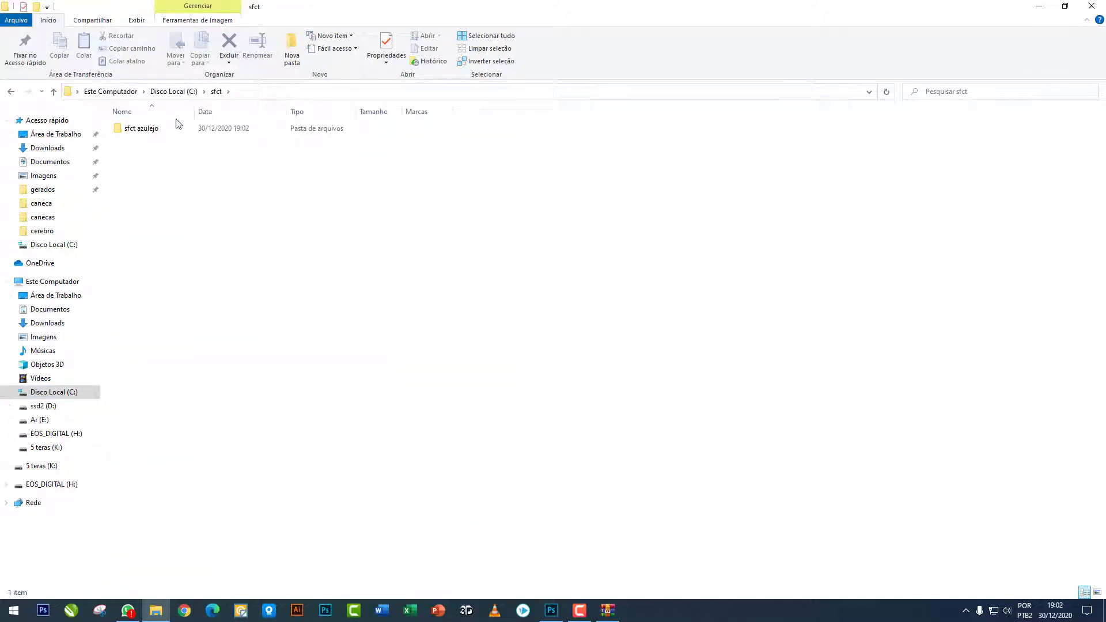
{"action": "left_click", "coordinate": [132, 132]}
{"action": "double_click", "coordinate": [131, 133]}
{"action": "left_click", "coordinate": [136, 131]}
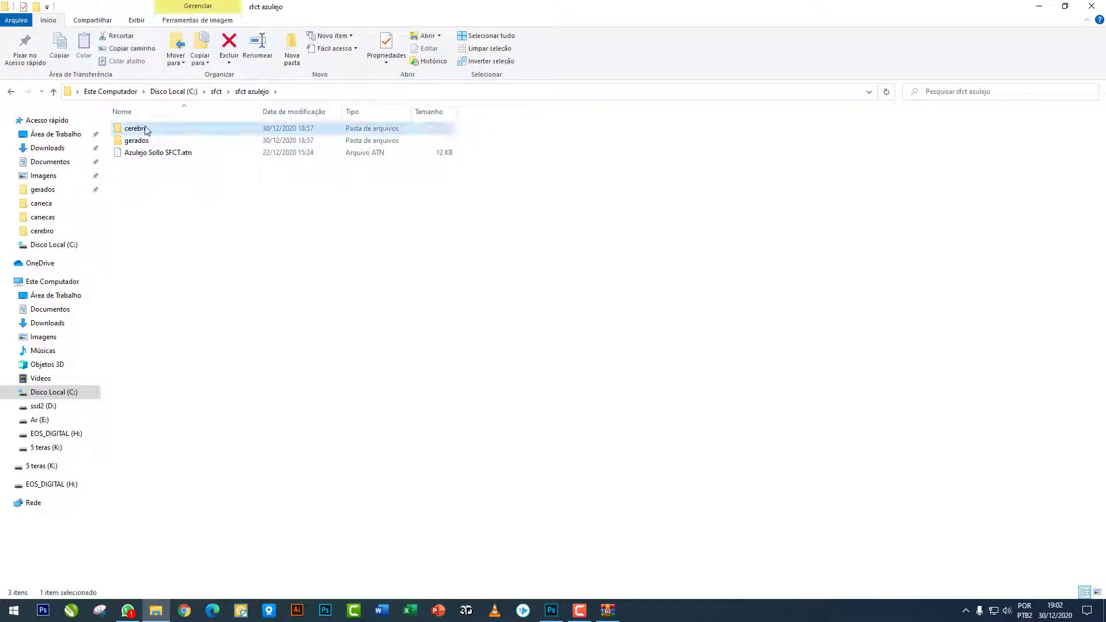
{"action": "double_click", "coordinate": [136, 130]}
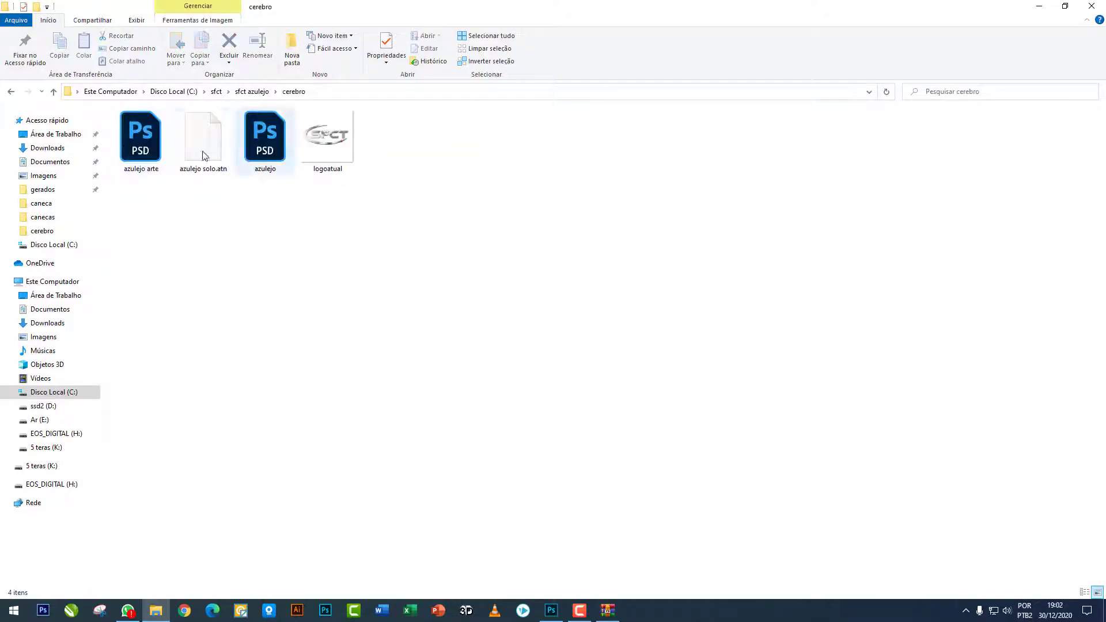
{"action": "left_click", "coordinate": [248, 91]}
{"action": "double_click", "coordinate": [173, 138]}
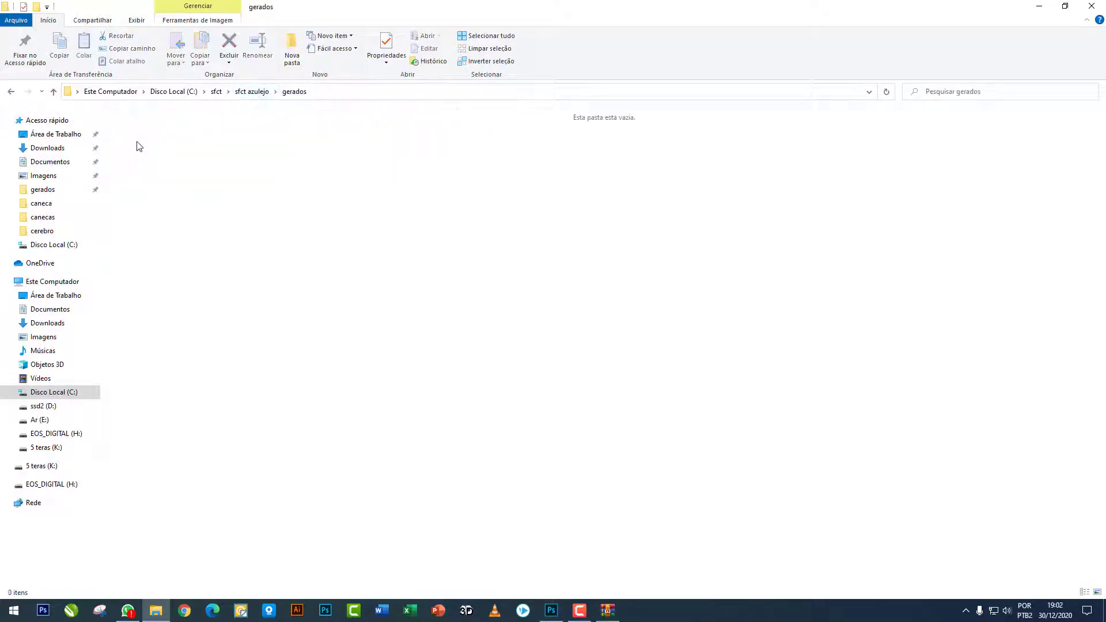
{"action": "left_click", "coordinate": [242, 92]}
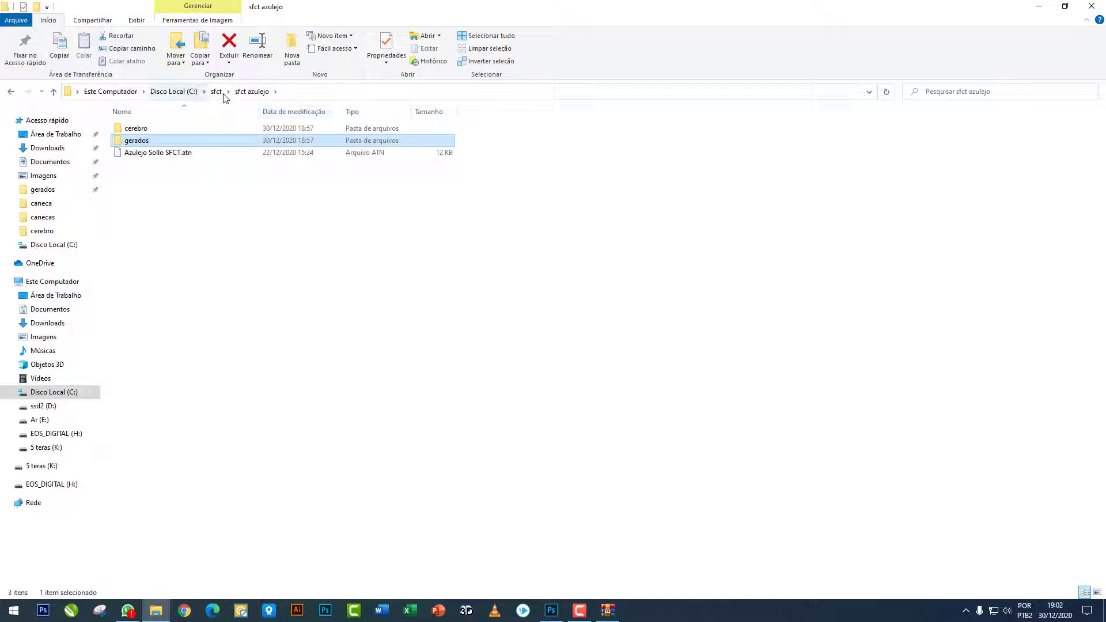
Step: Switch to Photoshop, close the Actions panel and display it again
{"action": "left_click", "coordinate": [550, 611]}
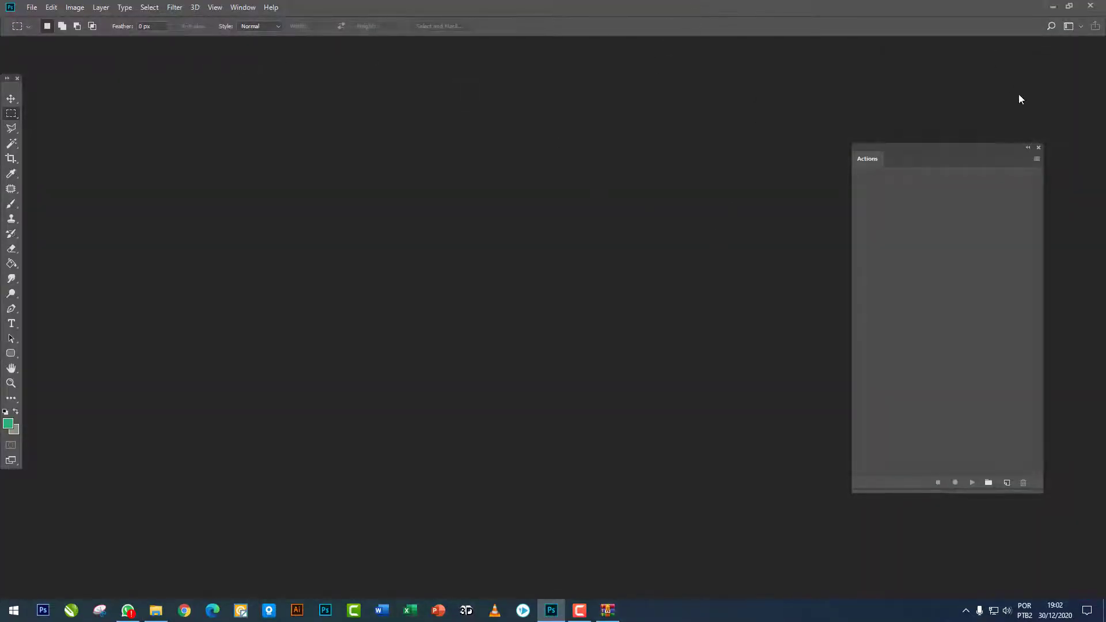
{"action": "left_click", "coordinate": [1038, 148]}
{"action": "left_click", "coordinate": [242, 7]}
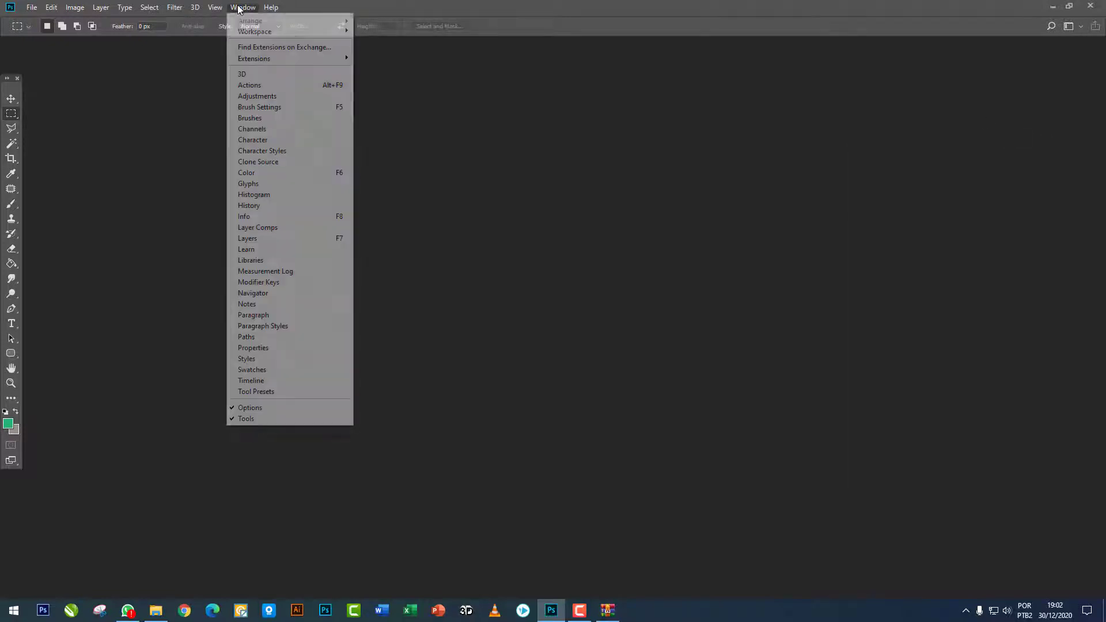
{"action": "left_click", "coordinate": [254, 86]}
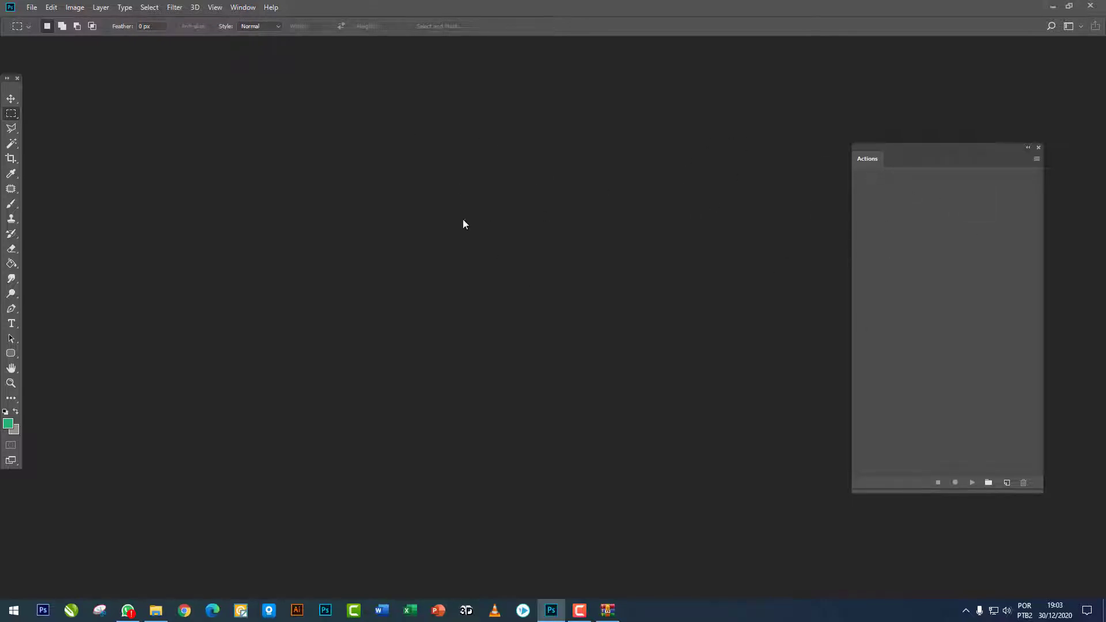
Step: Load the action set Azulejo Sollo SFCT.atn from the sfct azulejo folder inside sfct on drive C:
{"action": "left_click", "coordinate": [31, 9]}
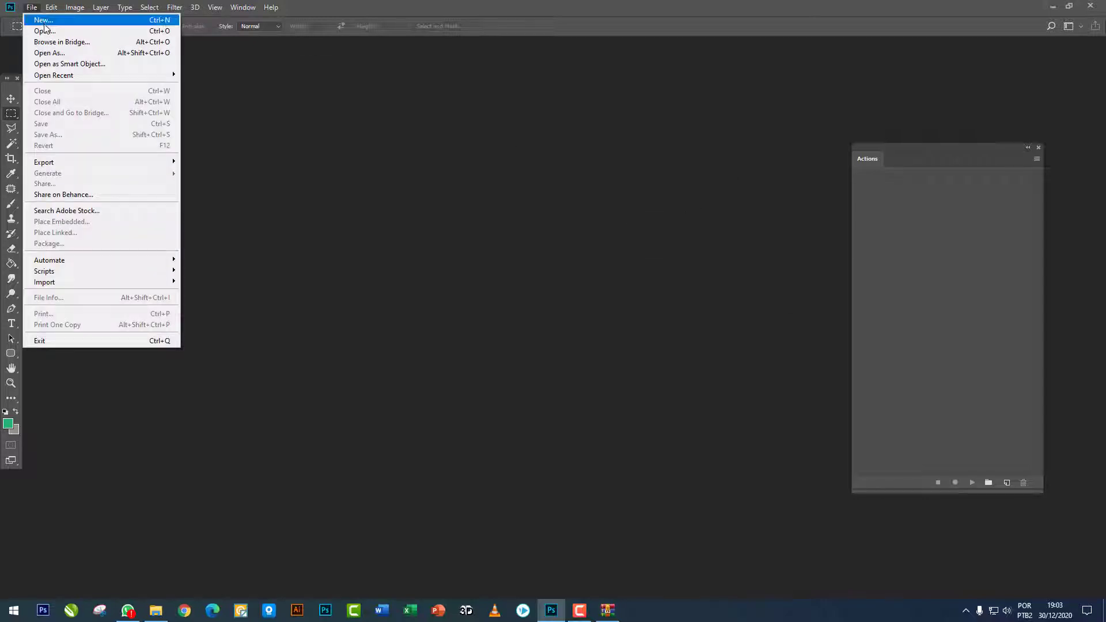
{"action": "left_click", "coordinate": [48, 30]}
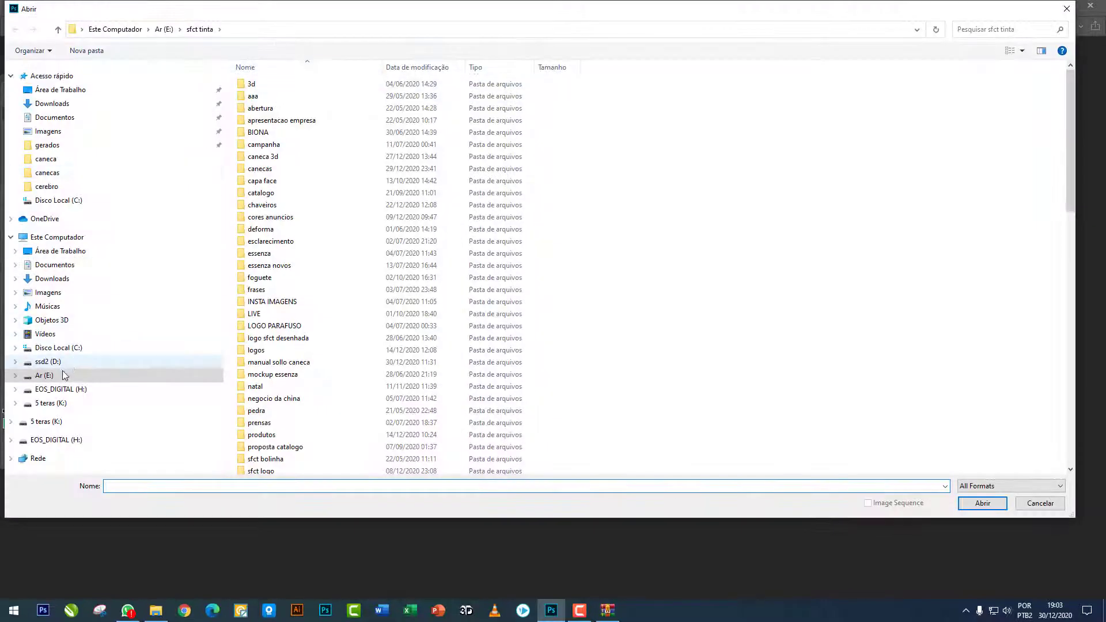
{"action": "scroll", "coordinate": [288, 413], "scroll_direction": "down", "scroll_amount": 10}
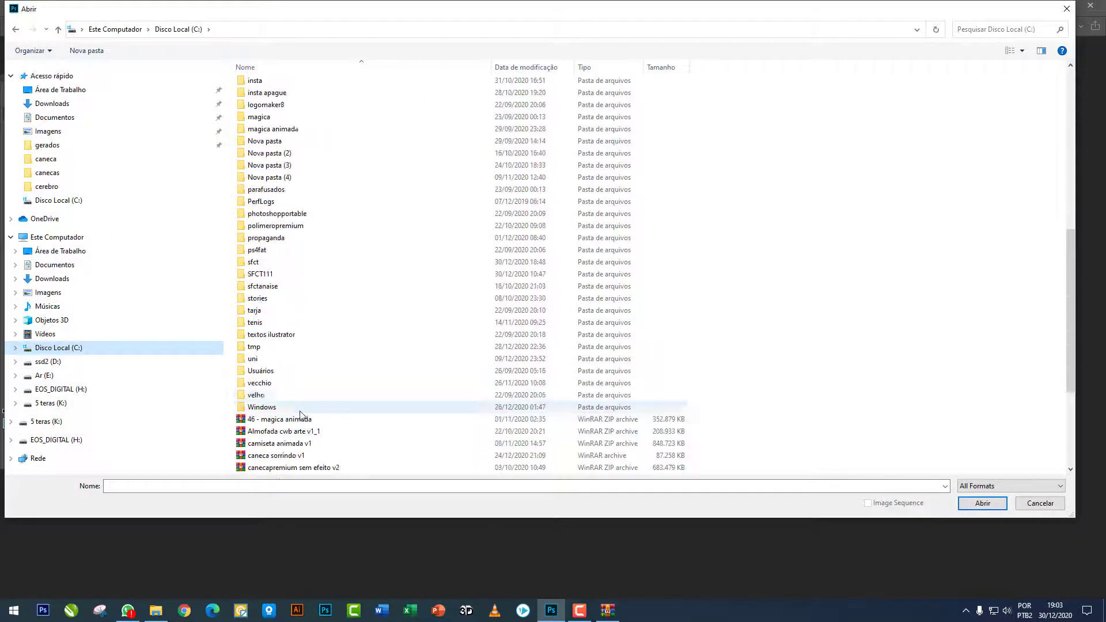
{"action": "double_click", "coordinate": [253, 262]}
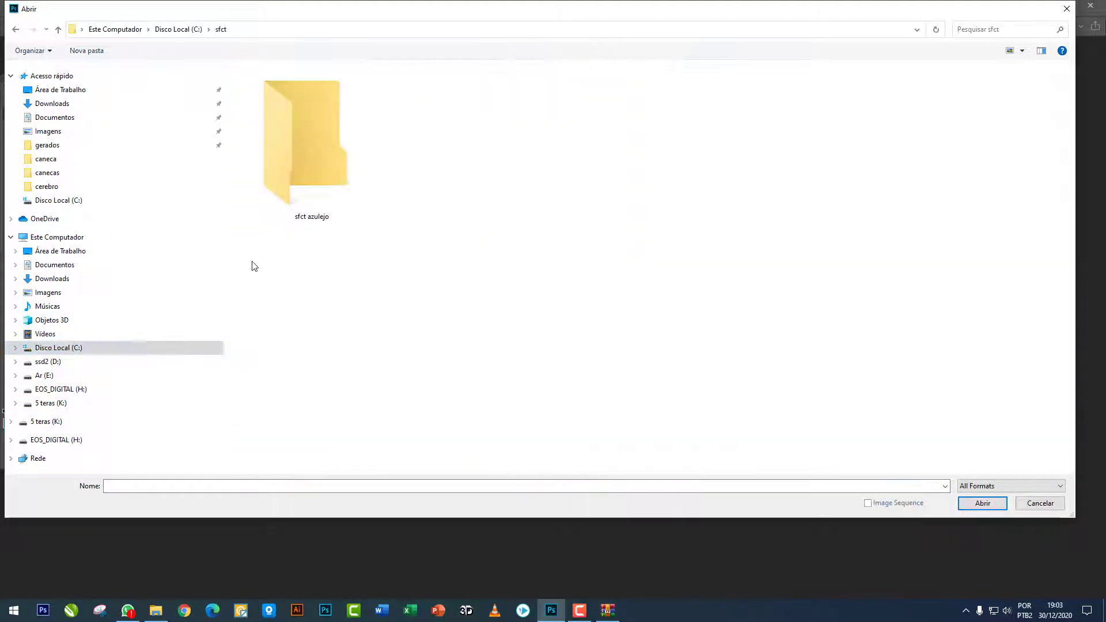
{"action": "double_click", "coordinate": [304, 142]}
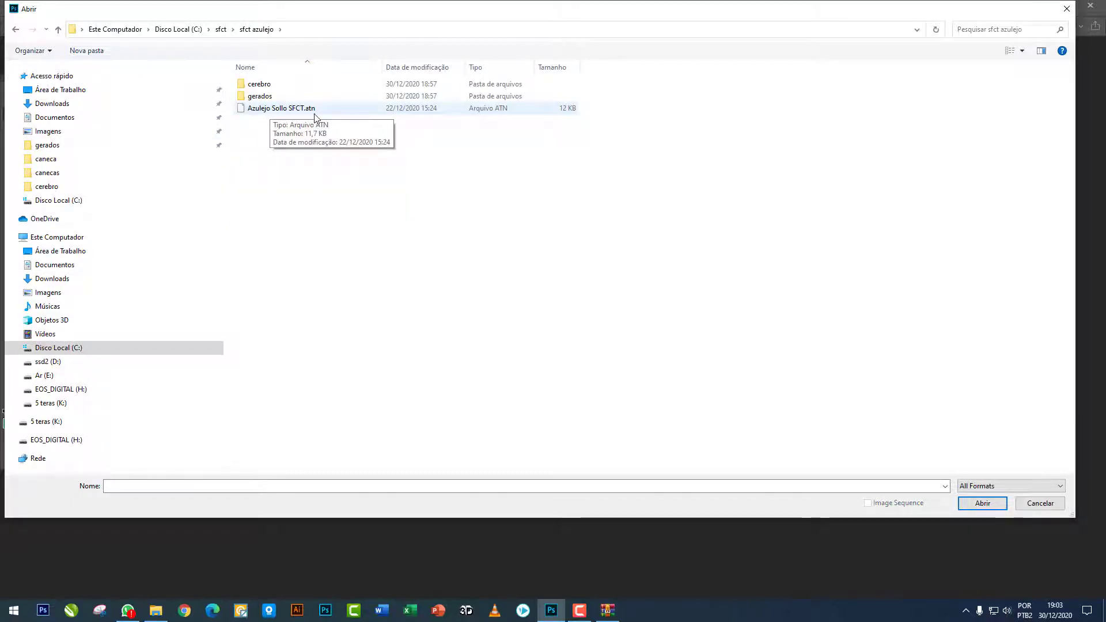
{"action": "left_click", "coordinate": [291, 109]}
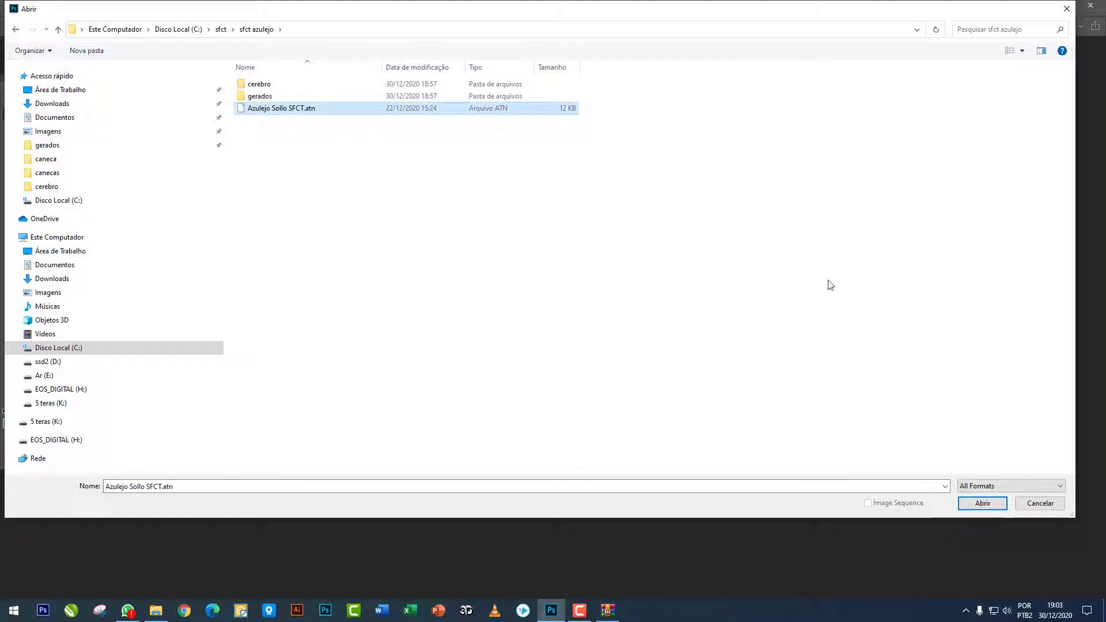
{"action": "left_click", "coordinate": [983, 503]}
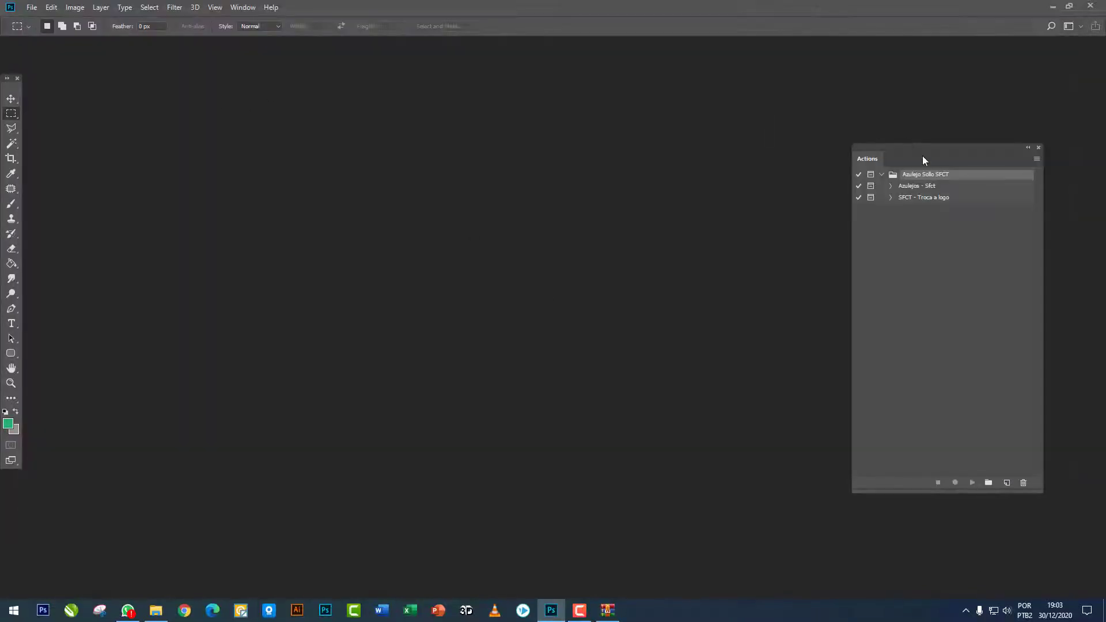
Step: Expand the Azulejos - Sfct action, play it and continue past the artwork positioning message
{"action": "left_click", "coordinate": [881, 174]}
{"action": "left_click", "coordinate": [881, 174]}
{"action": "left_click", "coordinate": [890, 189]}
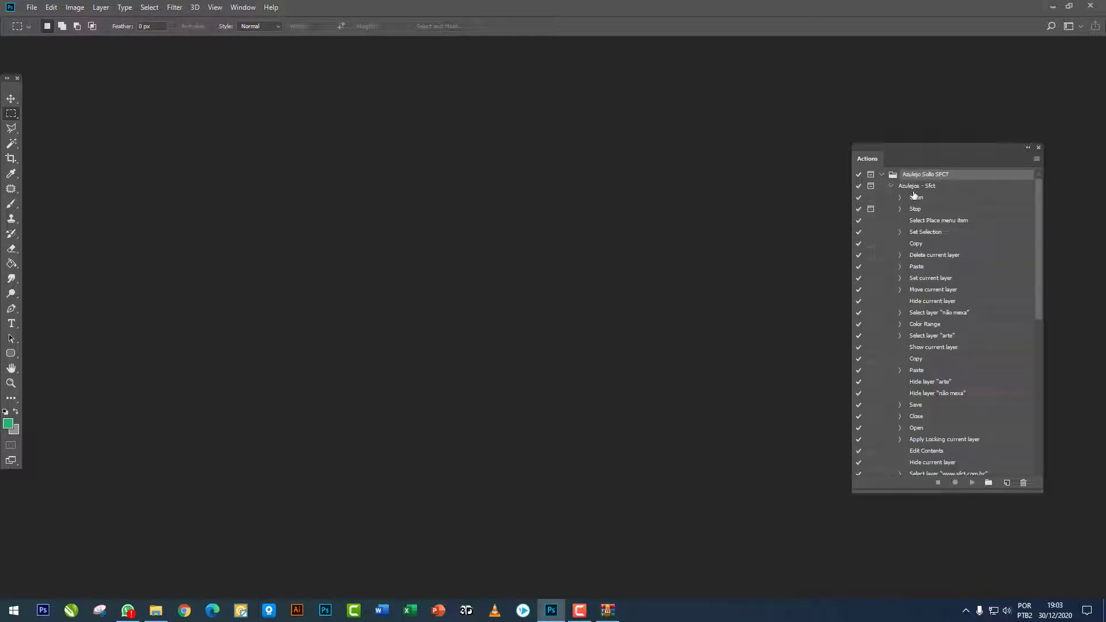
{"action": "left_click", "coordinate": [915, 186]}
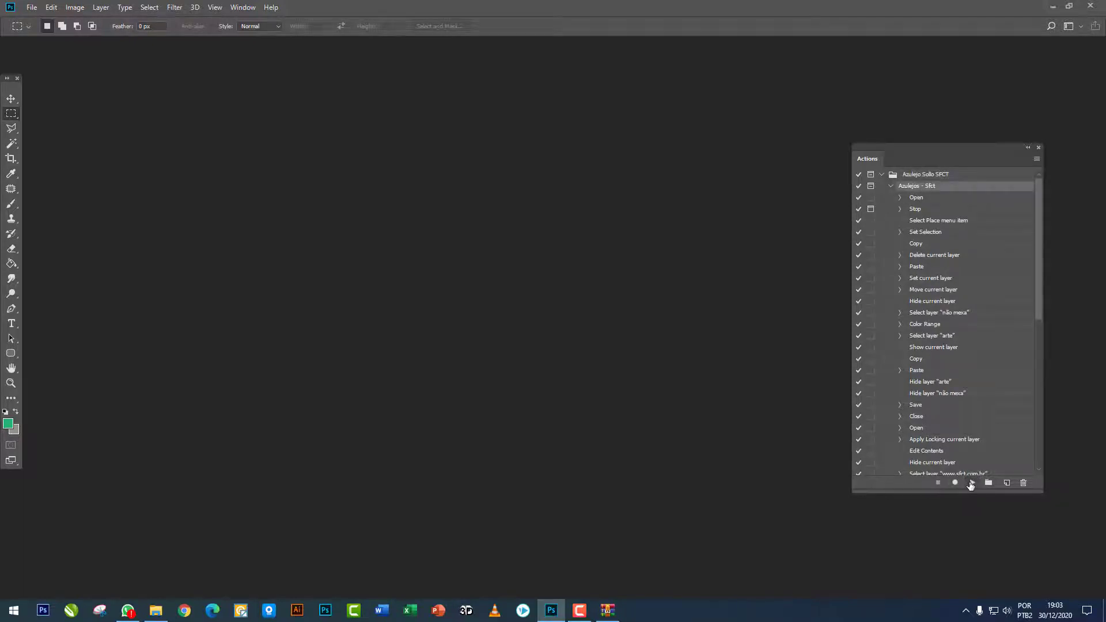
{"action": "left_click", "coordinate": [971, 484]}
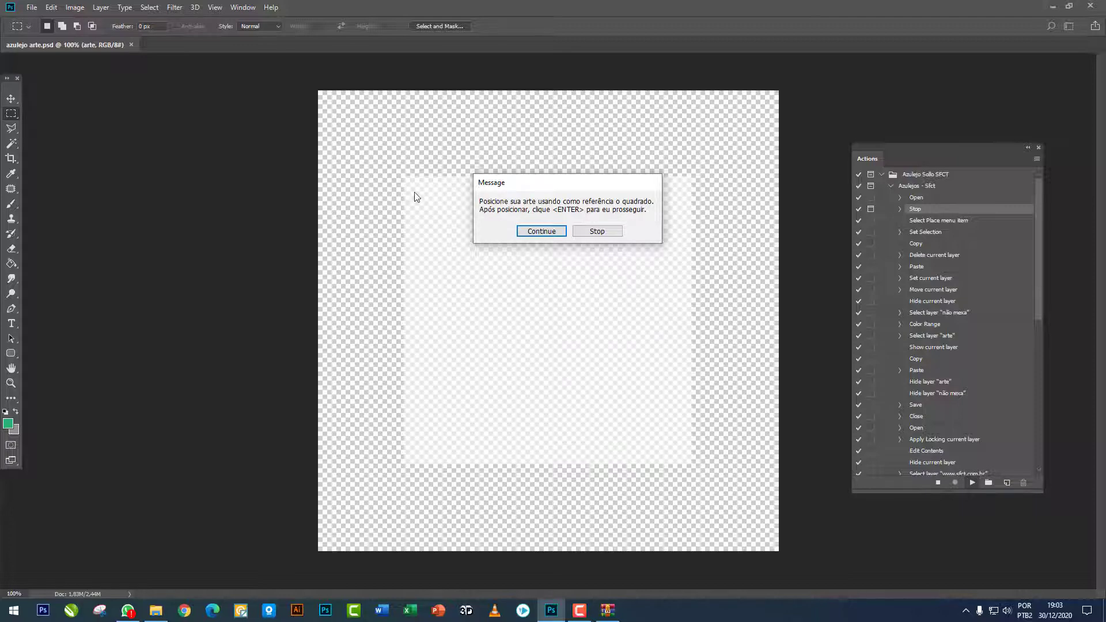
{"action": "left_click", "coordinate": [536, 233]}
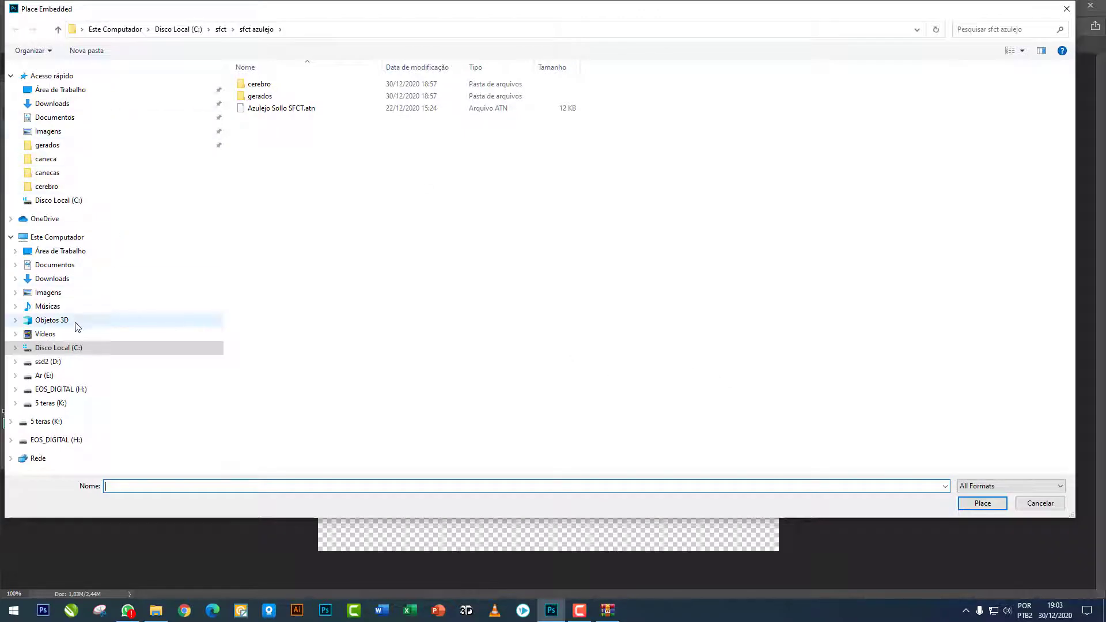
Step: Place the natal111 image from the caneca folder on drive C: into the tile artwork document
{"action": "left_click", "coordinate": [68, 348]}
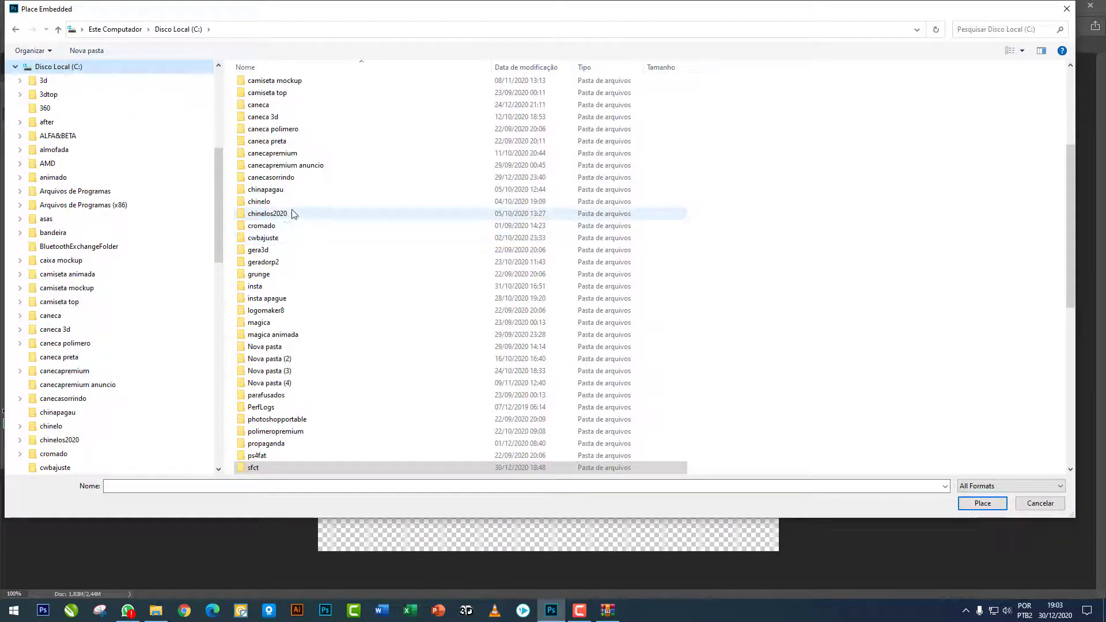
{"action": "double_click", "coordinate": [258, 104]}
{"action": "scroll", "coordinate": [668, 396], "scroll_direction": "down", "scroll_amount": 5}
{"action": "scroll", "coordinate": [668, 396], "scroll_direction": "down", "scroll_amount": 4}
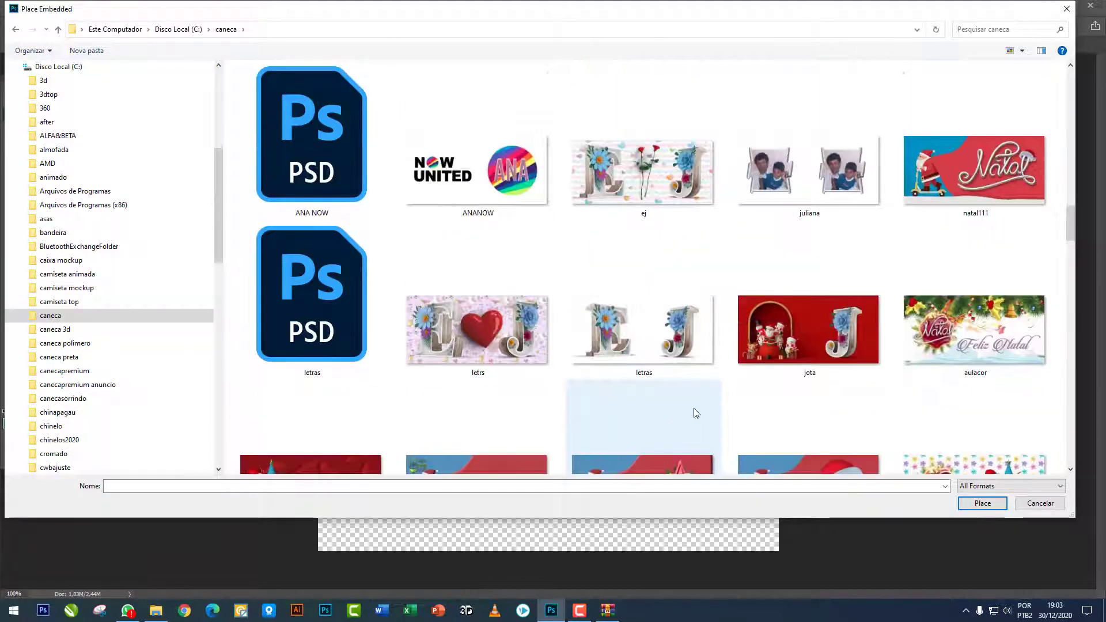
{"action": "key", "text": "Escape"}
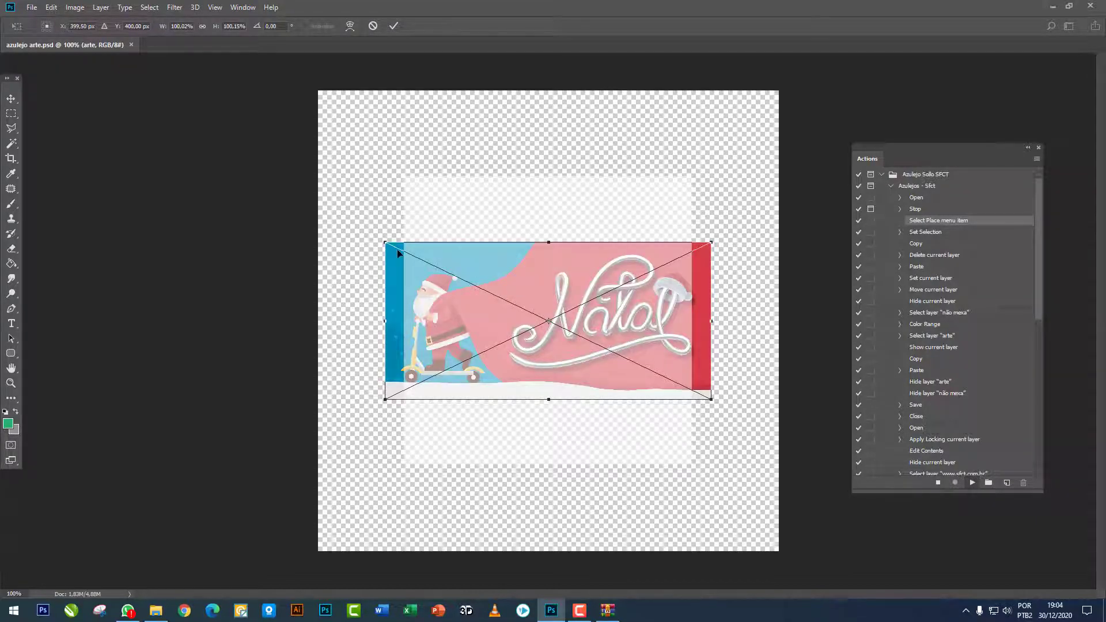
Step: Scale the placed artwork to about 250% and position it so the Santa on the scooter fills the reference square, committing the placement
{"action": "left_click_drag", "start_coordinate": [387, 238], "coordinate": [205, 154]}
{"action": "left_click_drag", "start_coordinate": [334, 256], "coordinate": [700, 419]}
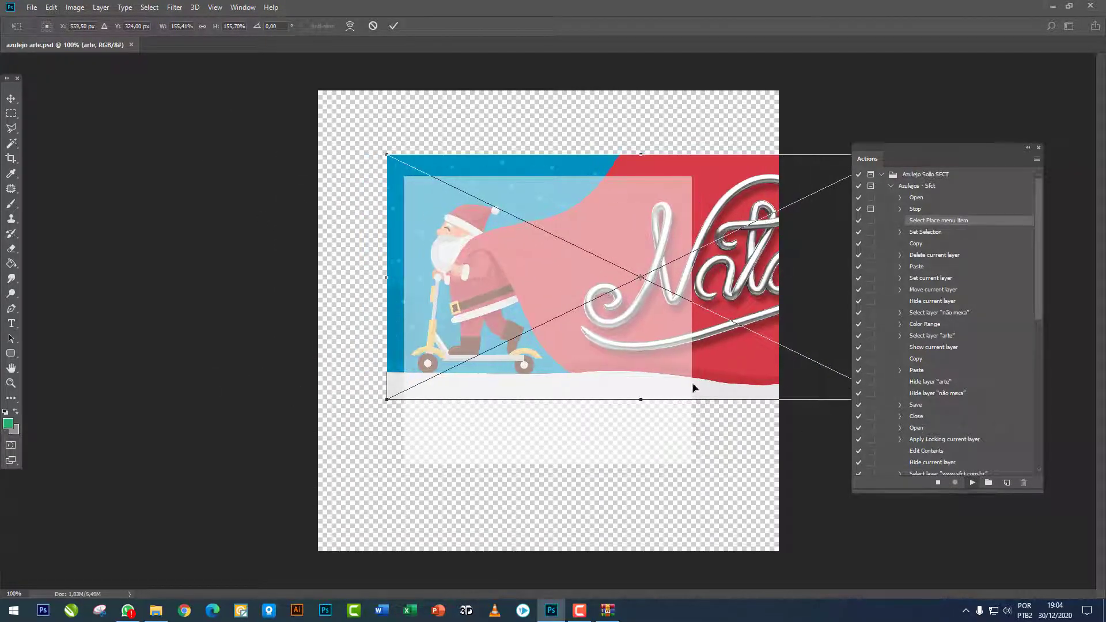
{"action": "left_click_drag", "start_coordinate": [390, 398], "coordinate": [163, 565]}
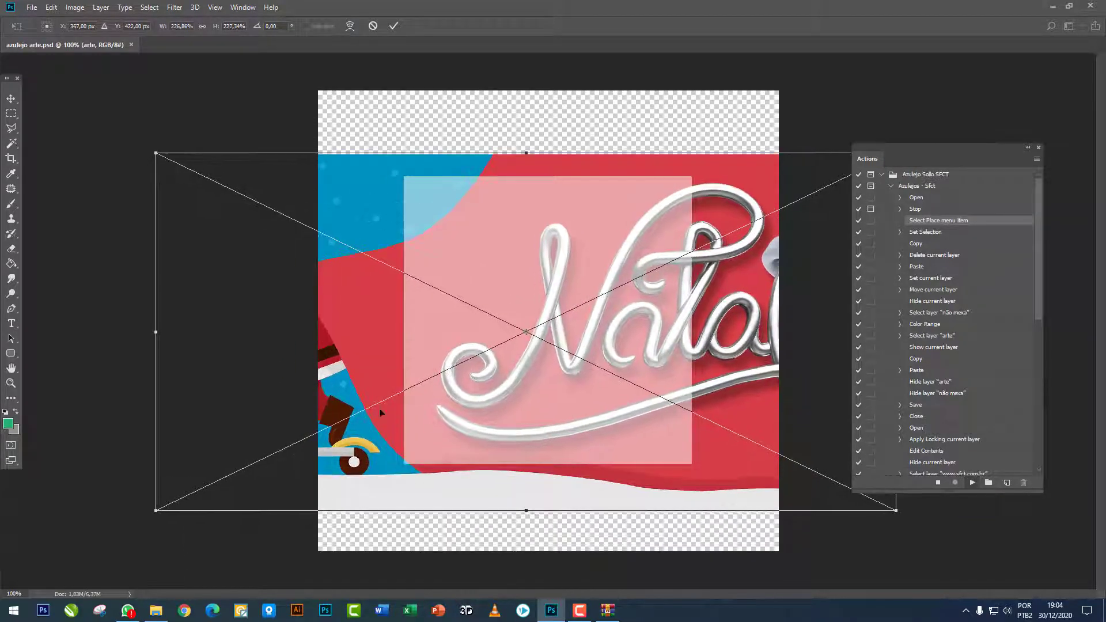
{"action": "left_click_drag", "start_coordinate": [404, 417], "coordinate": [576, 417]}
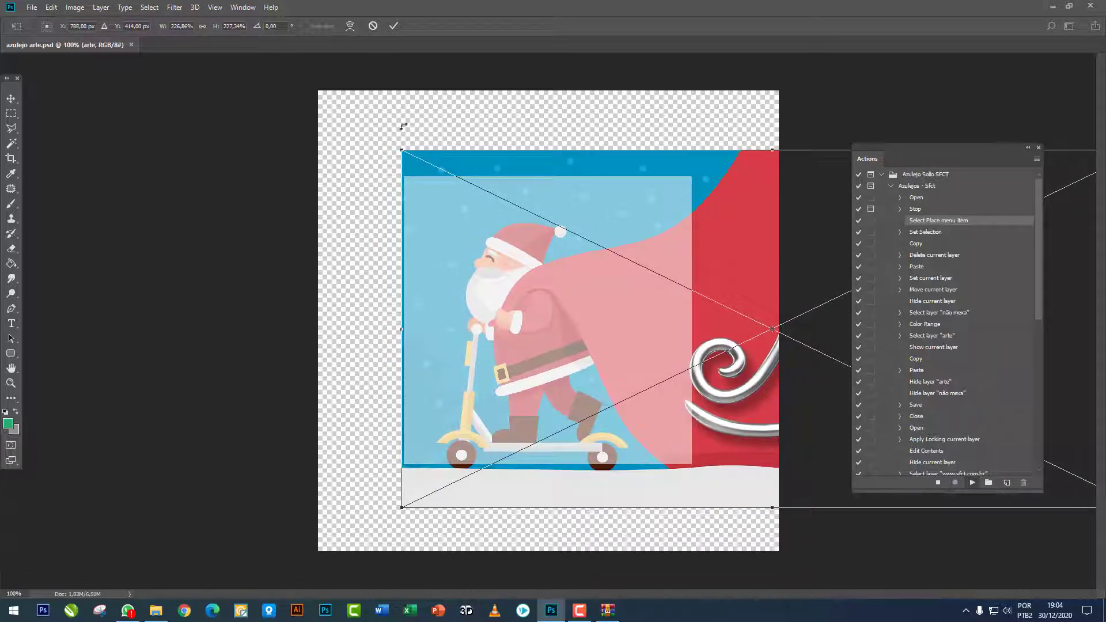
{"action": "left_click_drag", "start_coordinate": [401, 147], "coordinate": [333, 113]}
{"action": "left_click_drag", "start_coordinate": [507, 236], "coordinate": [567, 230]}
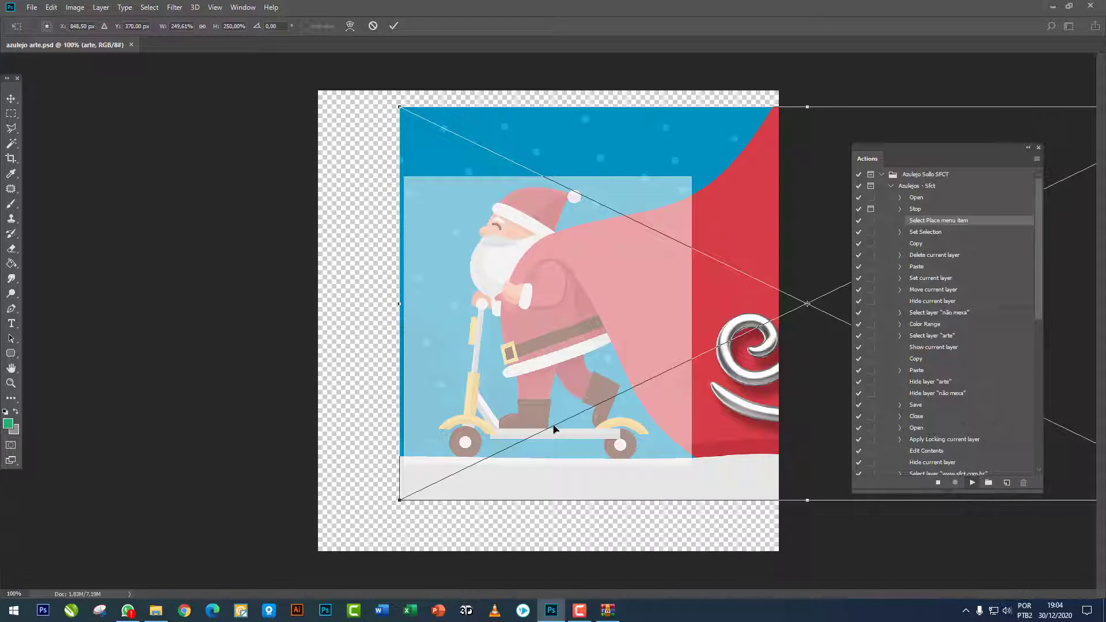
{"action": "key", "text": "Return"}
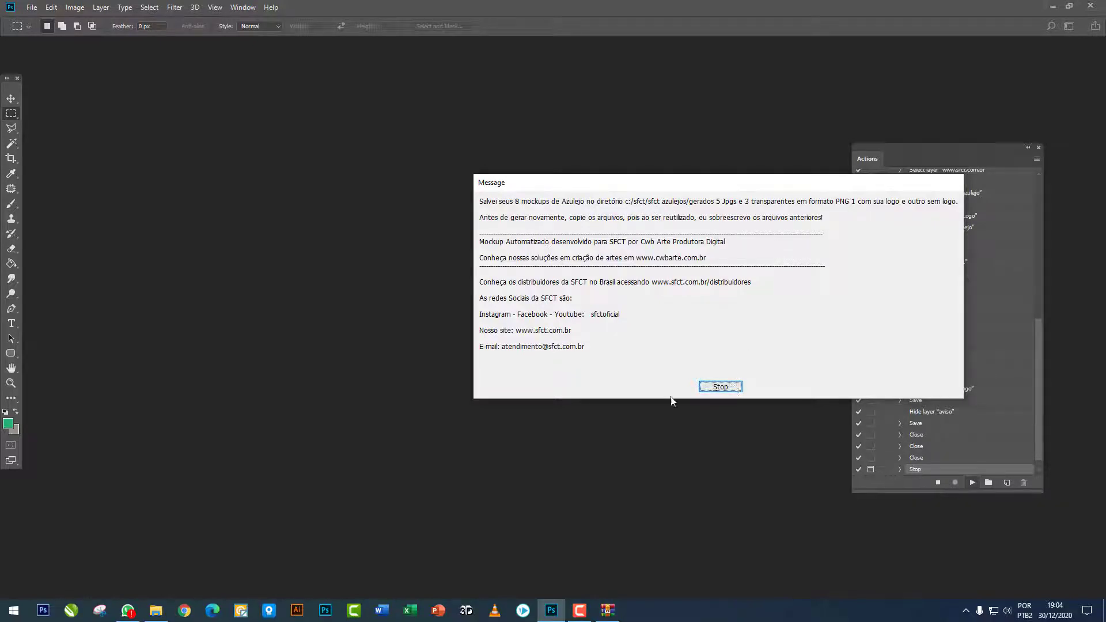
Step: Dismiss the action's final message, switch to File Explorer and open the gerados folder in sfct azulejo on drive C:
{"action": "key", "text": "Return"}
{"action": "left_click", "coordinate": [156, 610]}
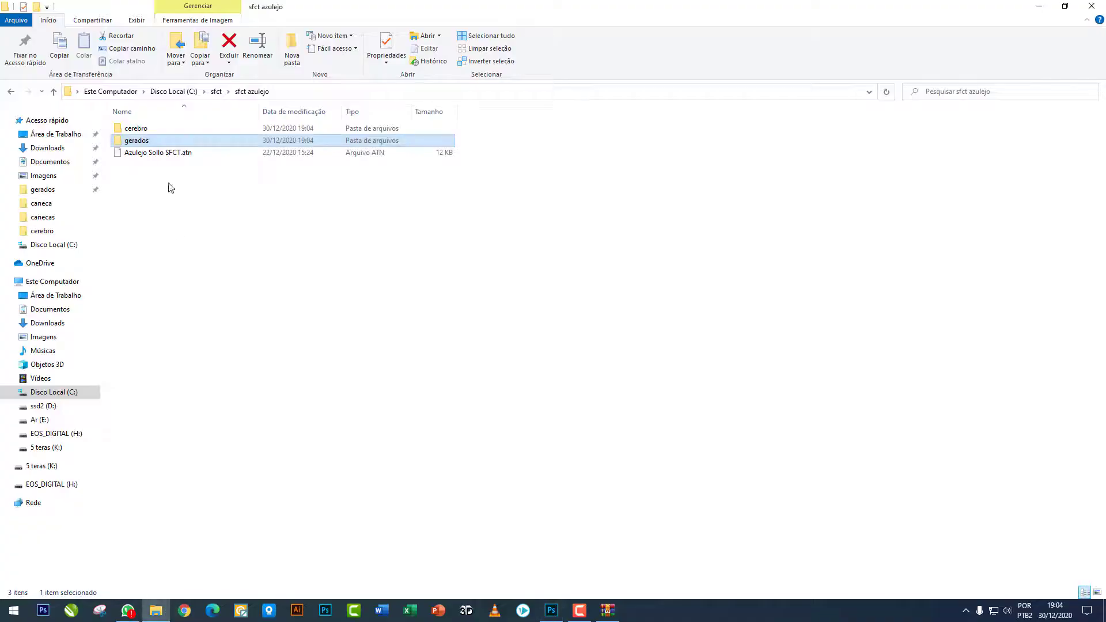
{"action": "left_click", "coordinate": [173, 91]}
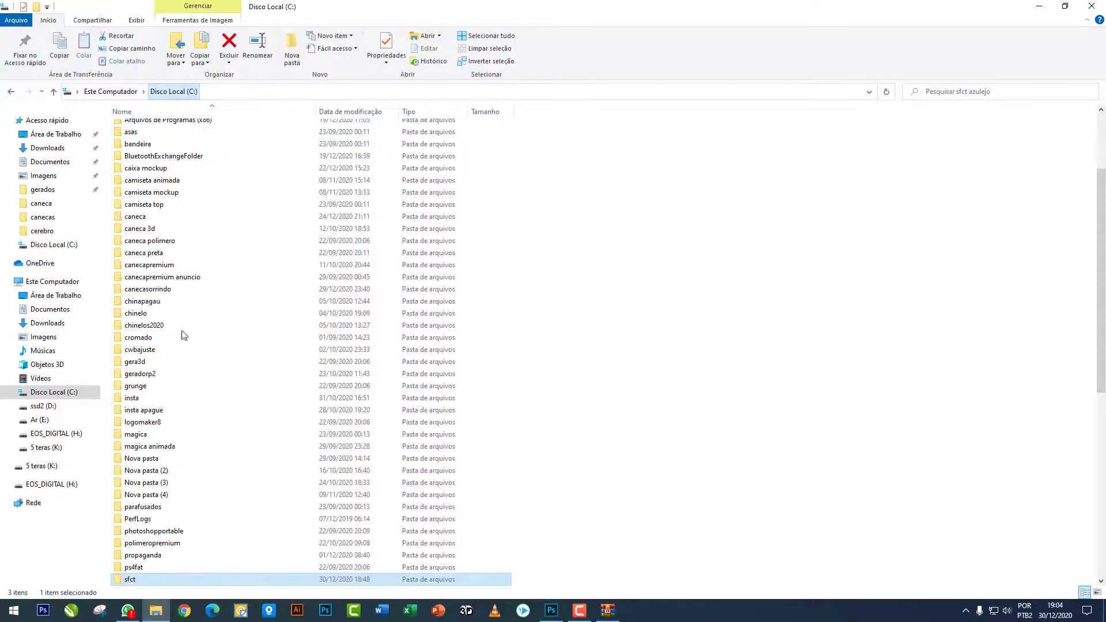
{"action": "double_click", "coordinate": [149, 578]}
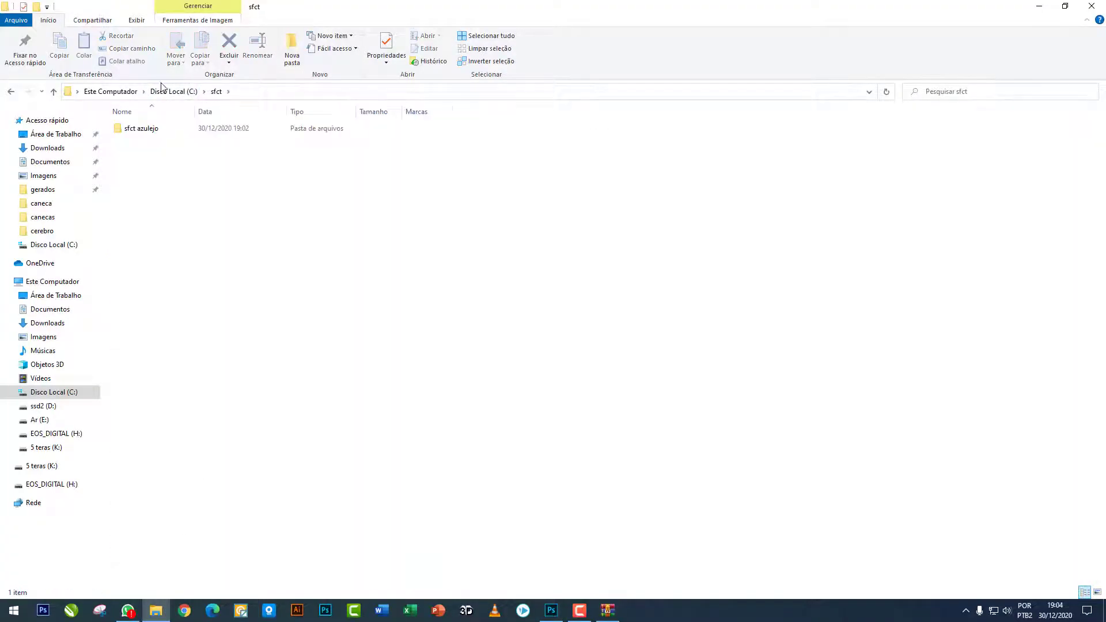
{"action": "double_click", "coordinate": [133, 130]}
{"action": "double_click", "coordinate": [140, 144]}
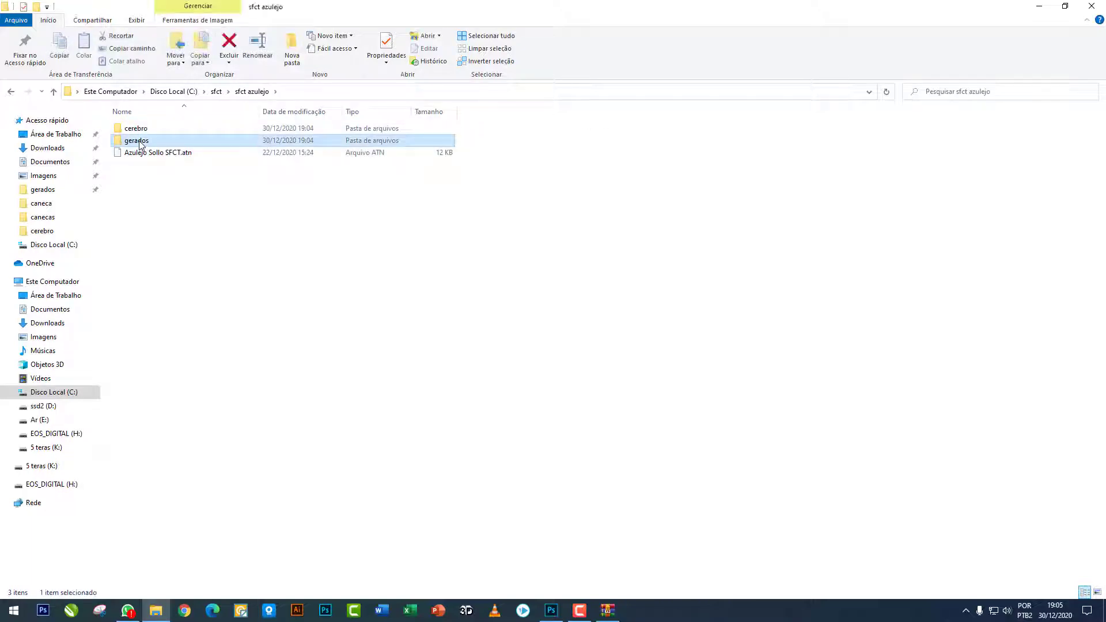
Step: Open mockup azulejo 1 in Photos, review the generated JPG and transparent PNG mockups, and minimize the viewer
{"action": "right_click", "coordinate": [180, 147]}
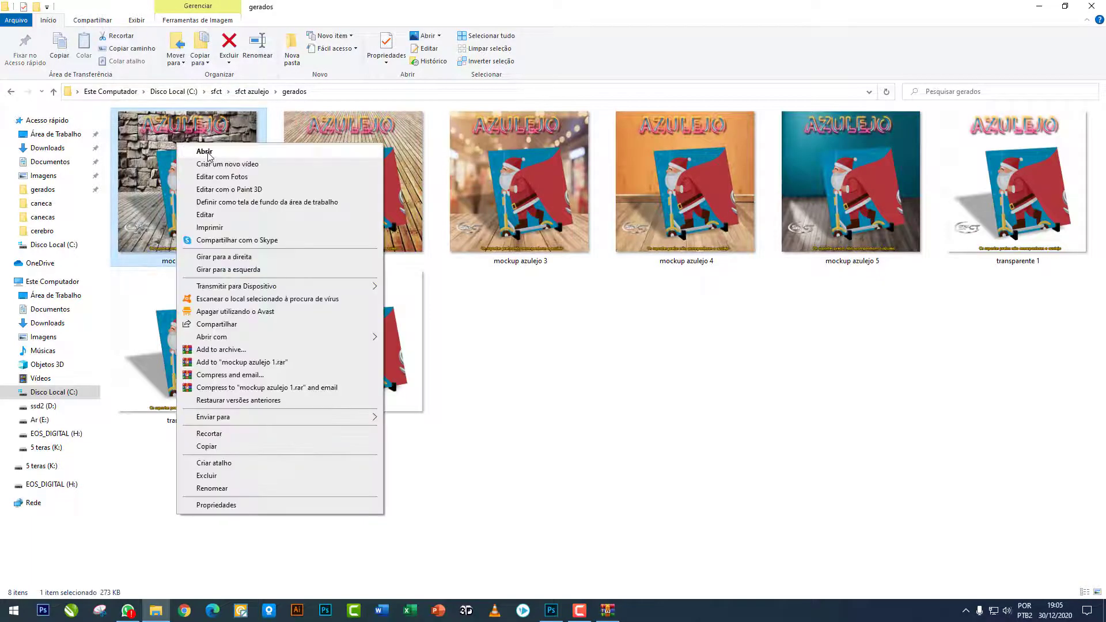
{"action": "left_click", "coordinate": [201, 154]}
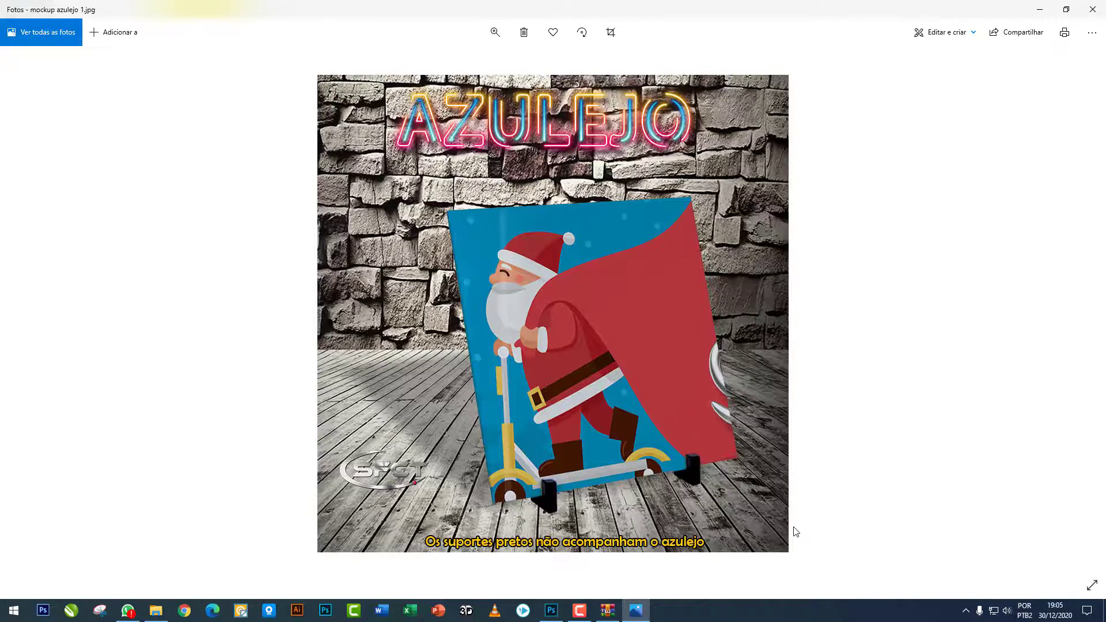
{"action": "key", "text": "Right"}
{"action": "key", "text": "Right"}
{"action": "key", "text": "Right"}
{"action": "key", "text": "Right"}
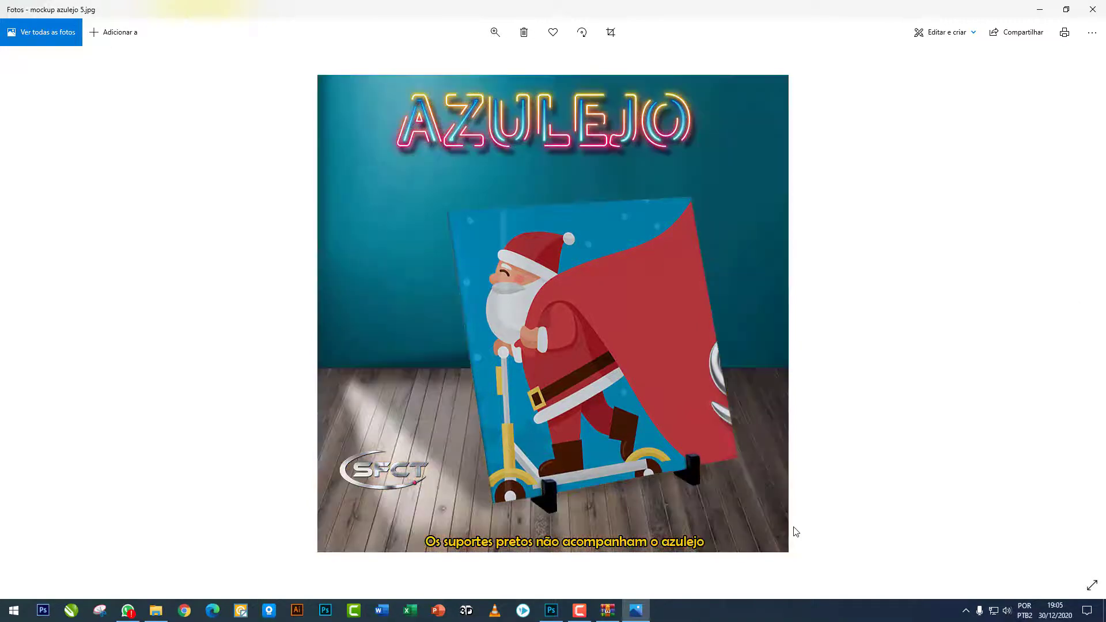
{"action": "key", "text": "Right"}
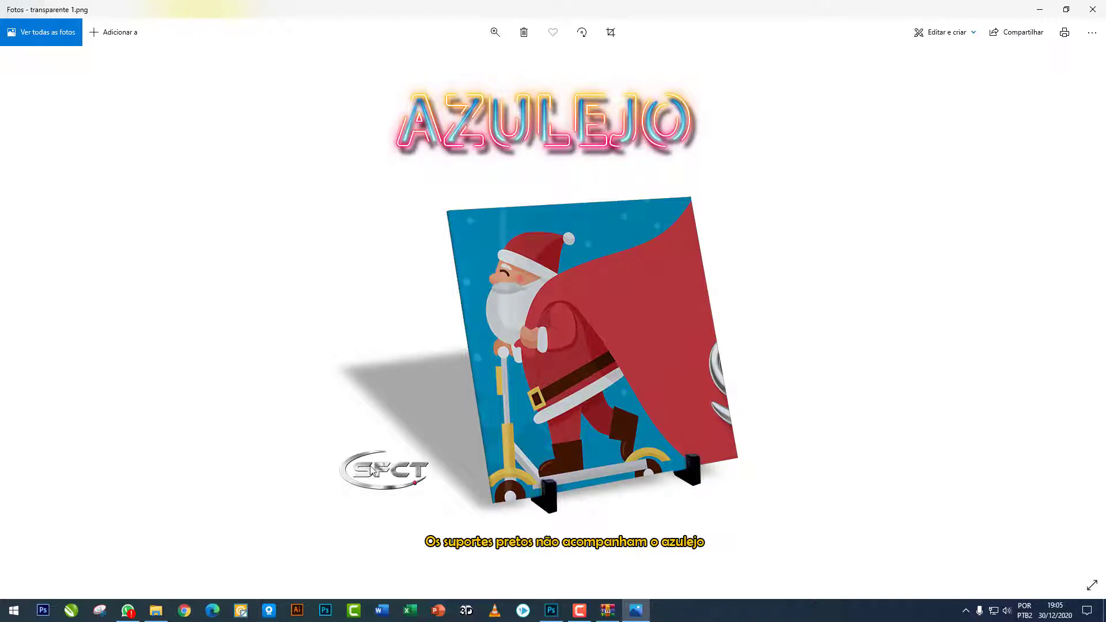
{"action": "key", "text": "Right"}
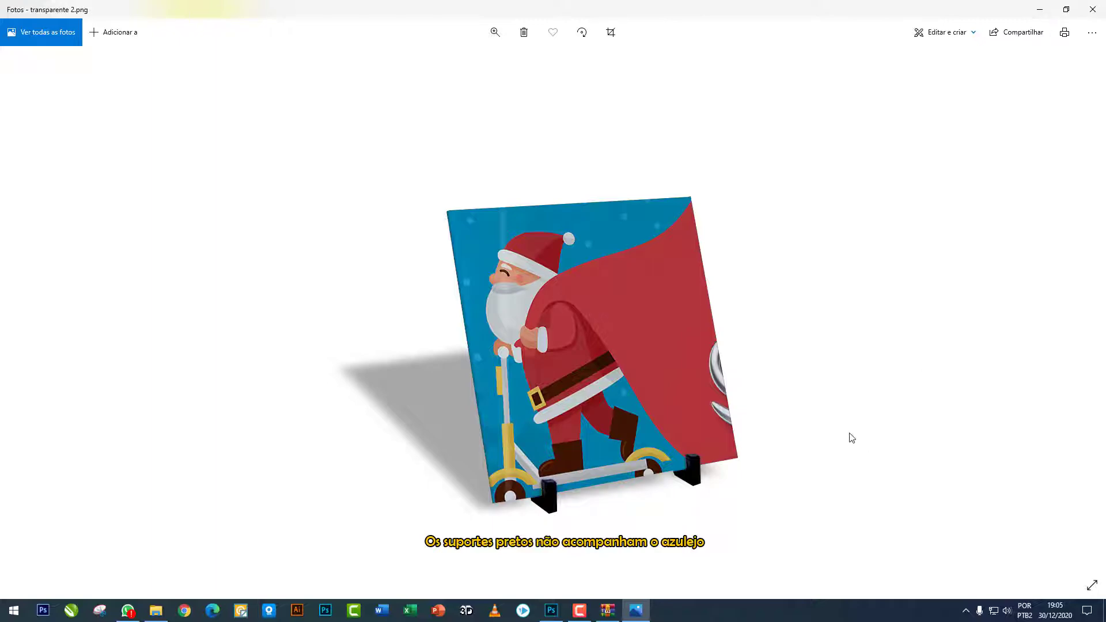
{"action": "key", "text": "Left"}
{"action": "key", "text": "Left"}
{"action": "key", "text": "Left"}
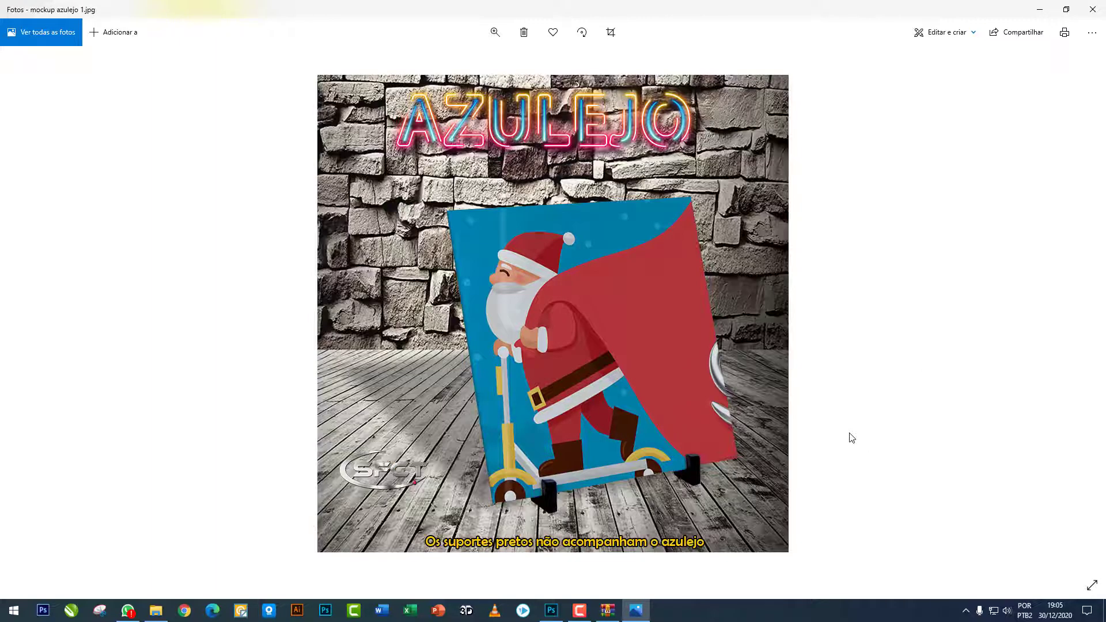
{"action": "left_click", "coordinate": [1039, 9]}
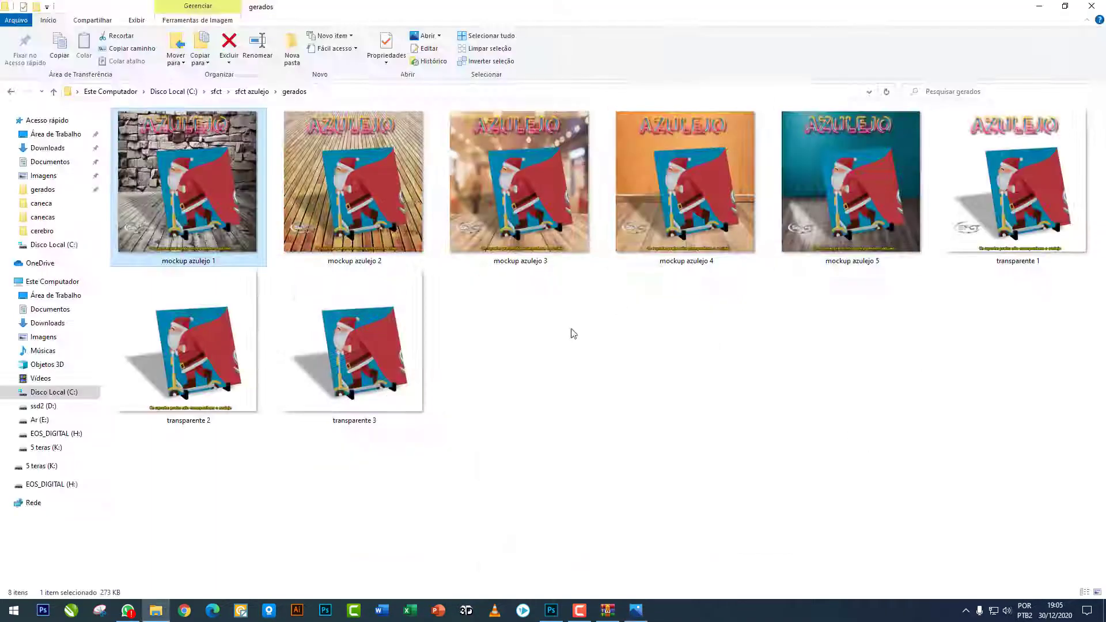
Step: Switch to Photoshop and open fundo09.jpg from the Background With Wood Floor folder inside Banco on drive E:
{"action": "left_click", "coordinate": [554, 610]}
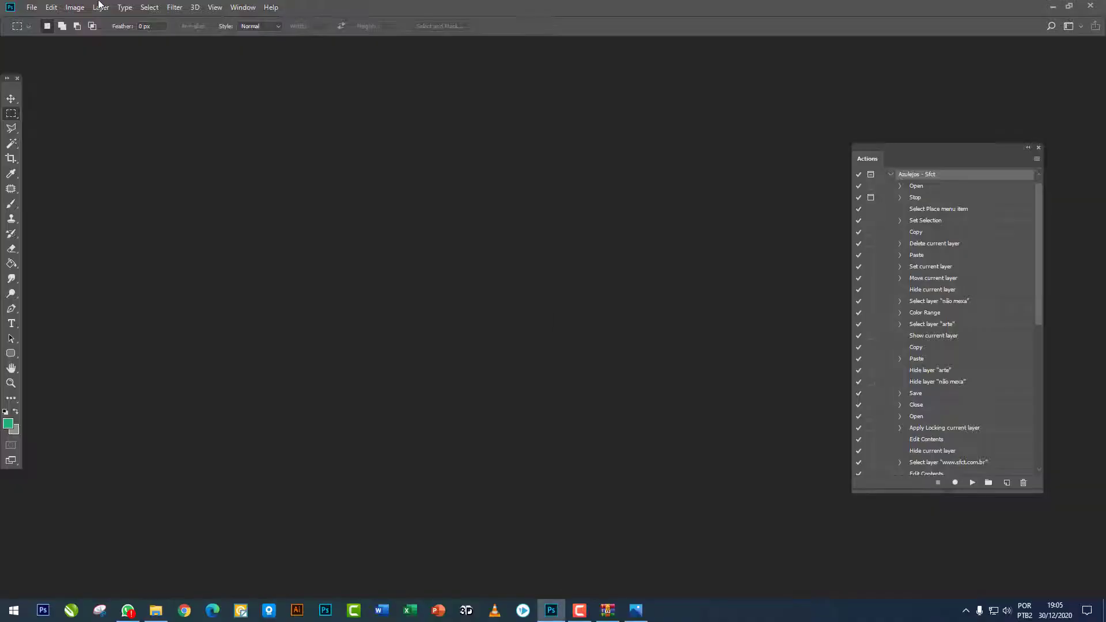
{"action": "left_click", "coordinate": [31, 8]}
{"action": "left_click", "coordinate": [34, 39]}
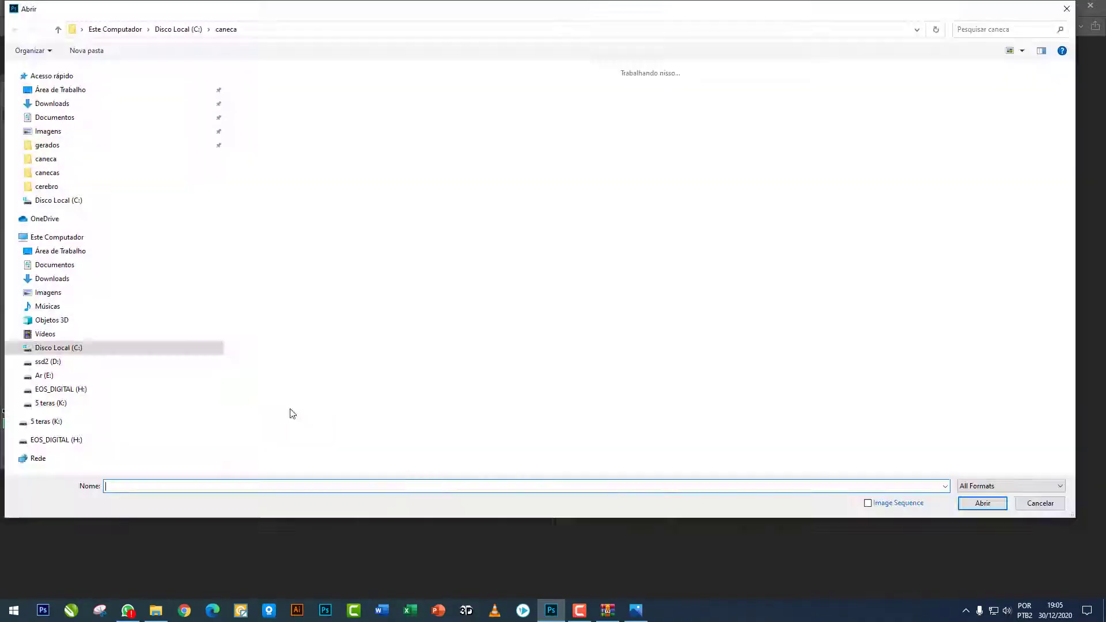
{"action": "left_click", "coordinate": [56, 376]}
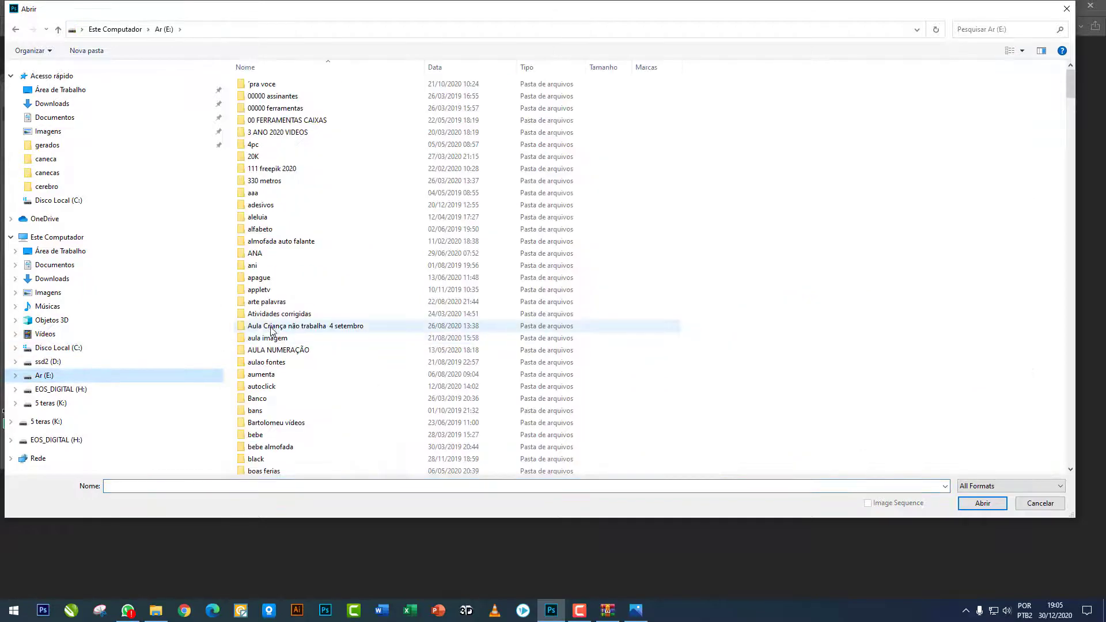
{"action": "double_click", "coordinate": [257, 398]}
{"action": "scroll", "coordinate": [326, 403], "scroll_direction": "down", "scroll_amount": 10}
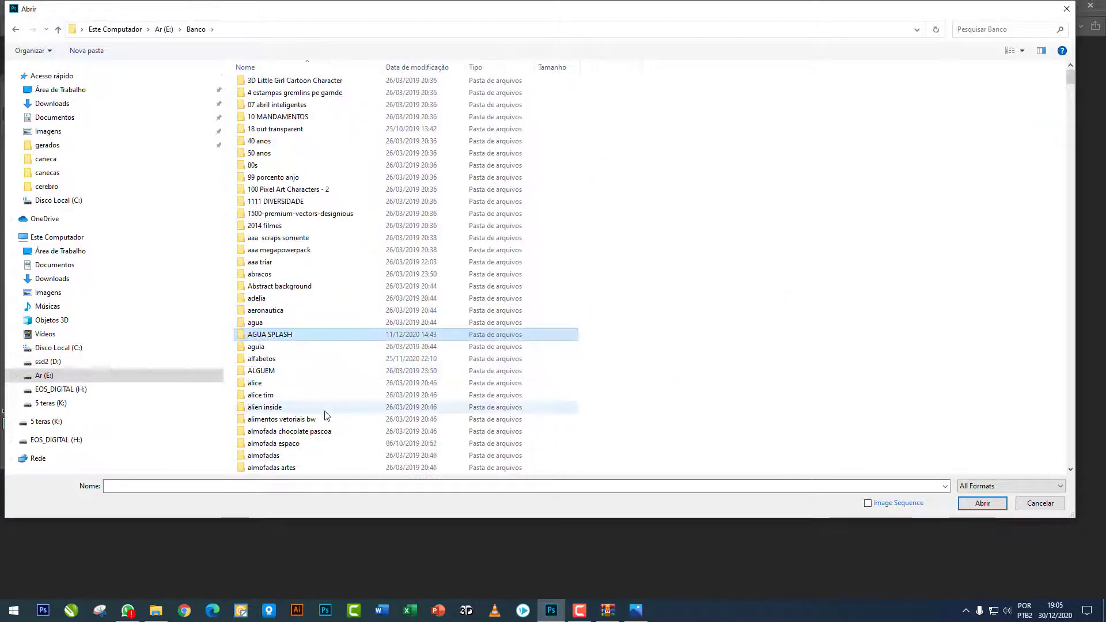
{"action": "scroll", "coordinate": [331, 404], "scroll_direction": "down", "scroll_amount": 10}
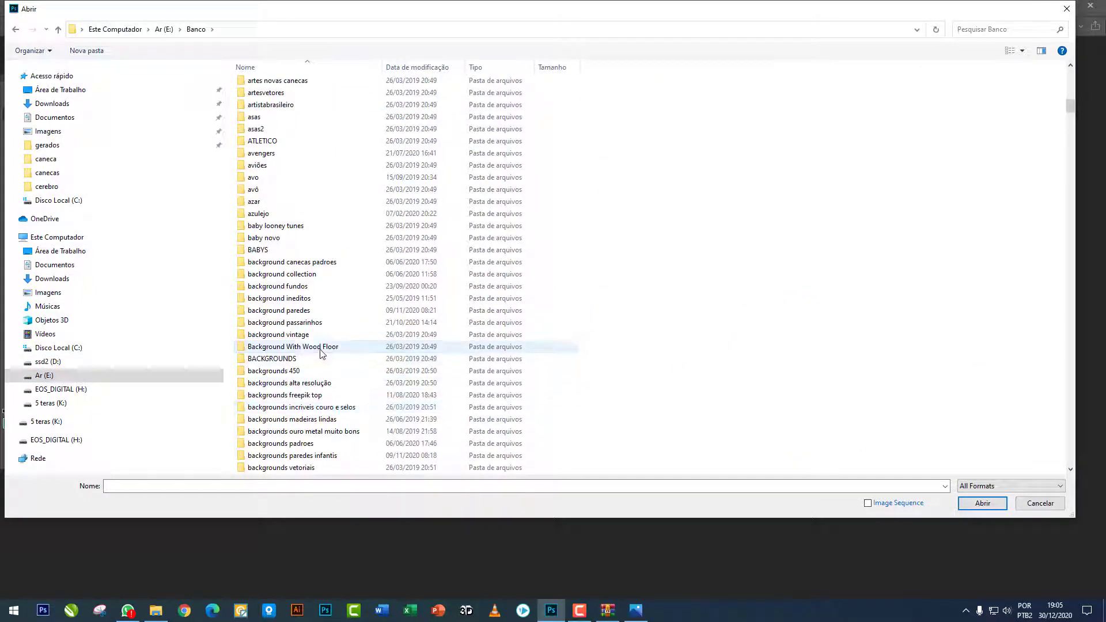
{"action": "double_click", "coordinate": [321, 352]}
{"action": "double_click", "coordinate": [285, 84]}
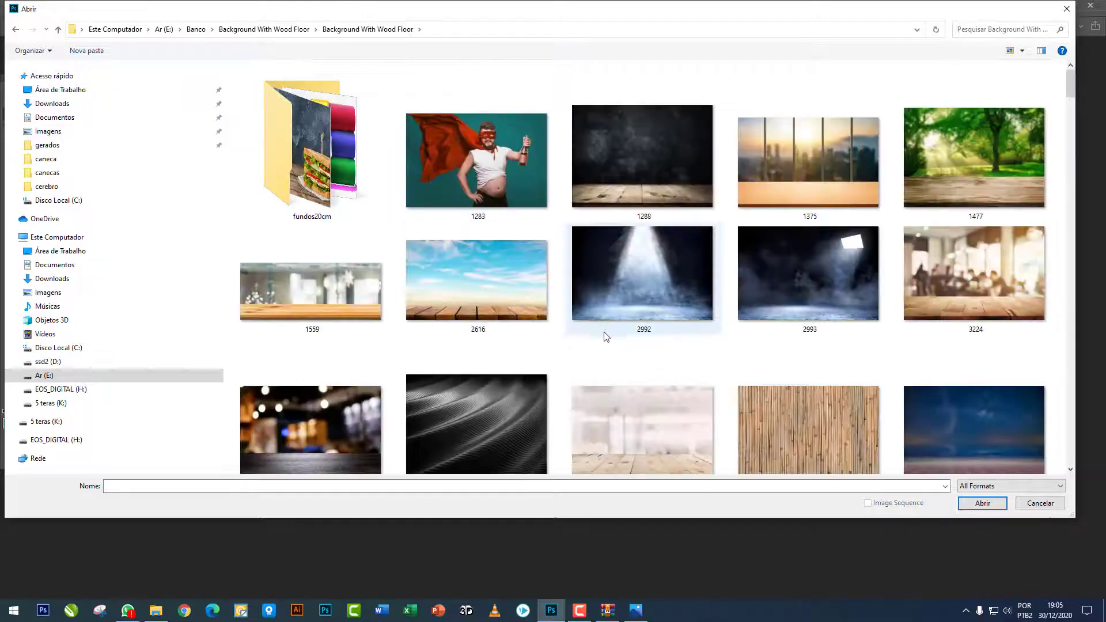
{"action": "scroll", "coordinate": [599, 337], "scroll_direction": "down", "scroll_amount": 3}
{"action": "scroll", "coordinate": [590, 357], "scroll_direction": "down", "scroll_amount": 5}
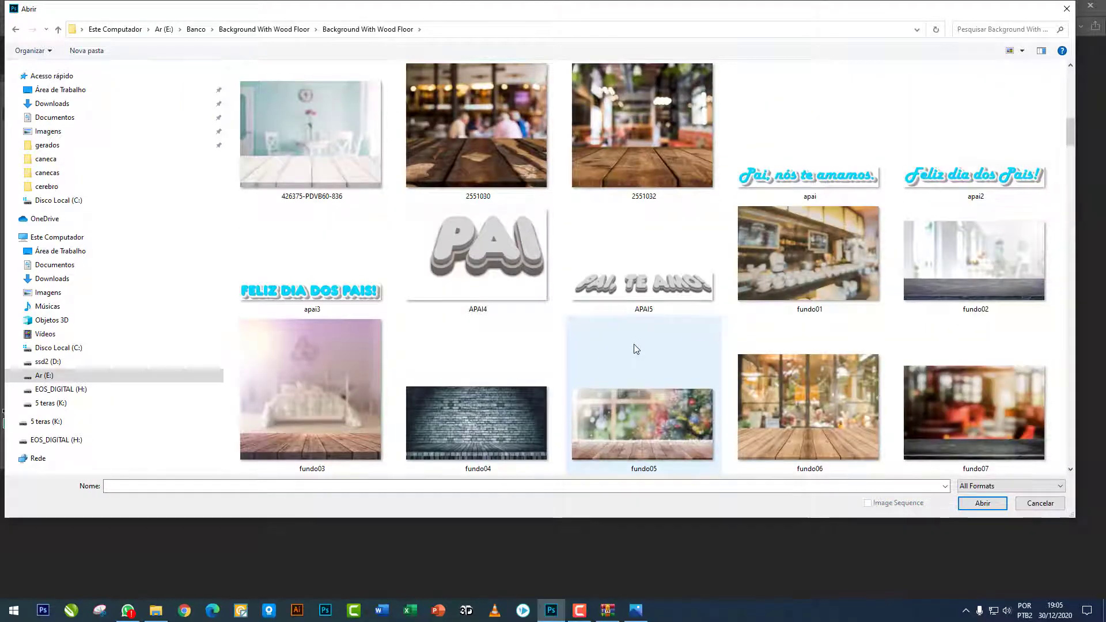
{"action": "scroll", "coordinate": [633, 346], "scroll_direction": "up", "scroll_amount": 3}
{"action": "scroll", "coordinate": [633, 346], "scroll_direction": "down", "scroll_amount": 5}
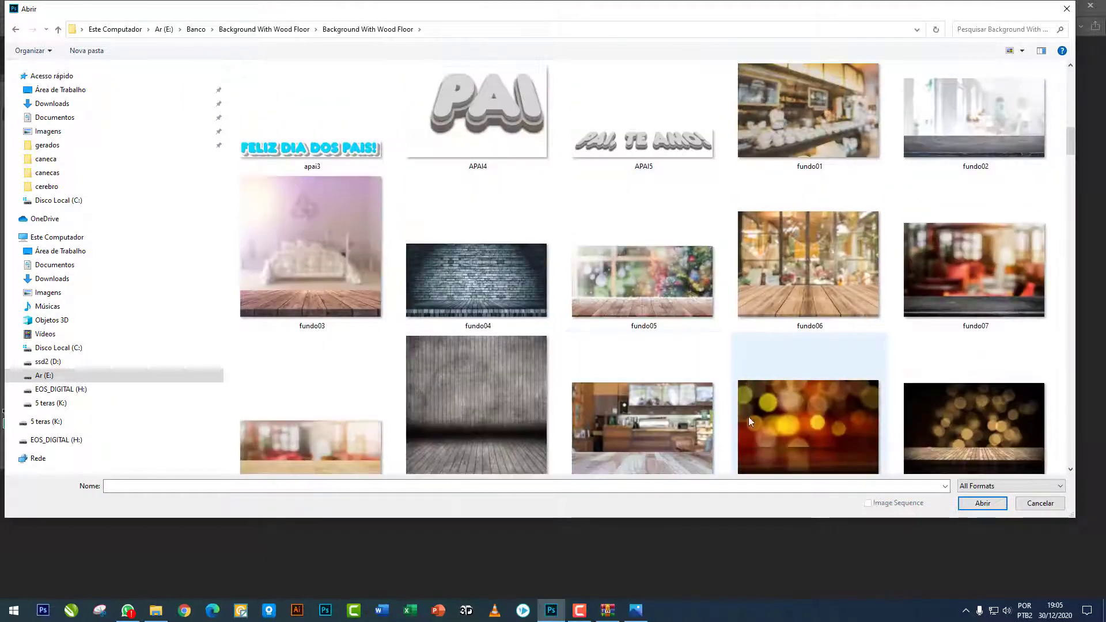
{"action": "double_click", "coordinate": [483, 413]}
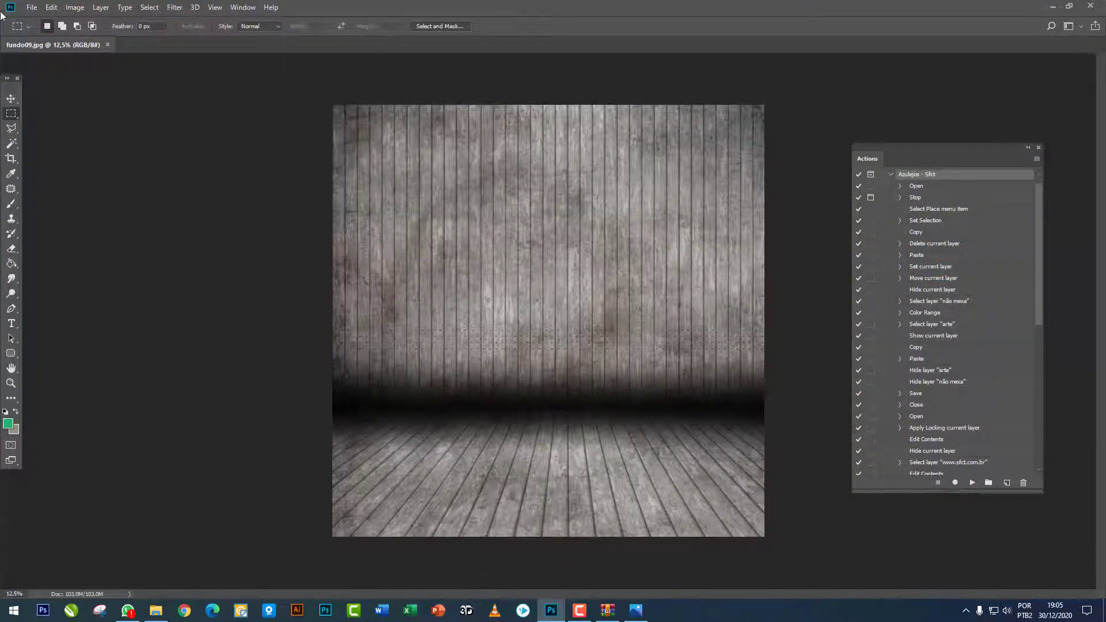
Step: Place transparente 1 from the gerados folder as an embedded image, positioned low so the tile stands on the wood floor
{"action": "left_click", "coordinate": [35, 10]}
{"action": "left_click", "coordinate": [90, 220]}
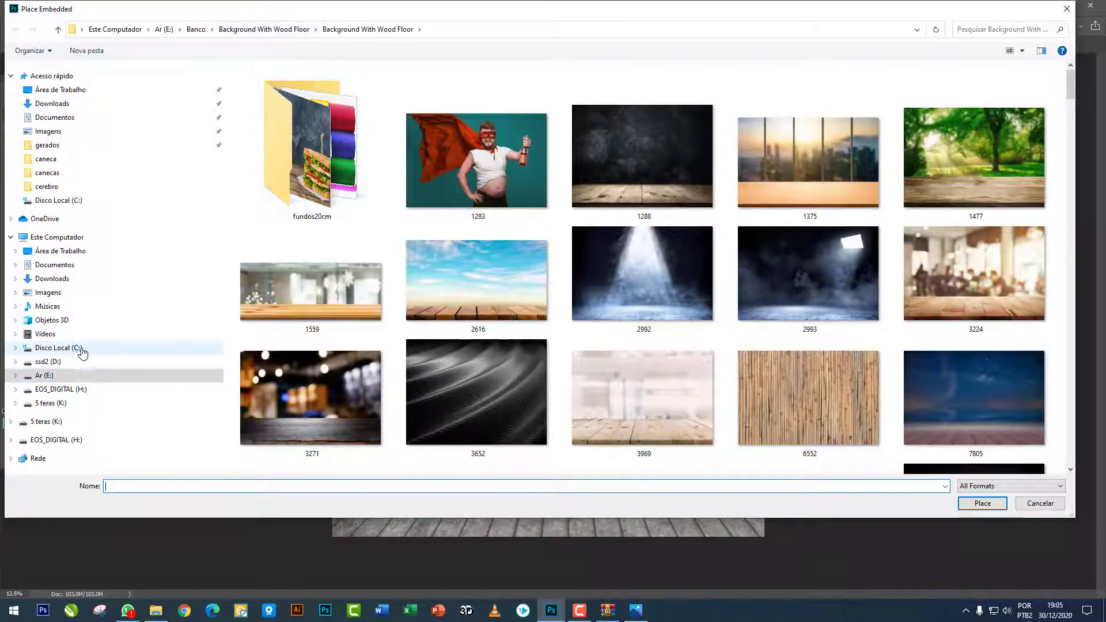
{"action": "left_click", "coordinate": [74, 347]}
{"action": "left_click", "coordinate": [282, 351]}
{"action": "scroll", "coordinate": [275, 355], "scroll_direction": "down", "scroll_amount": 10}
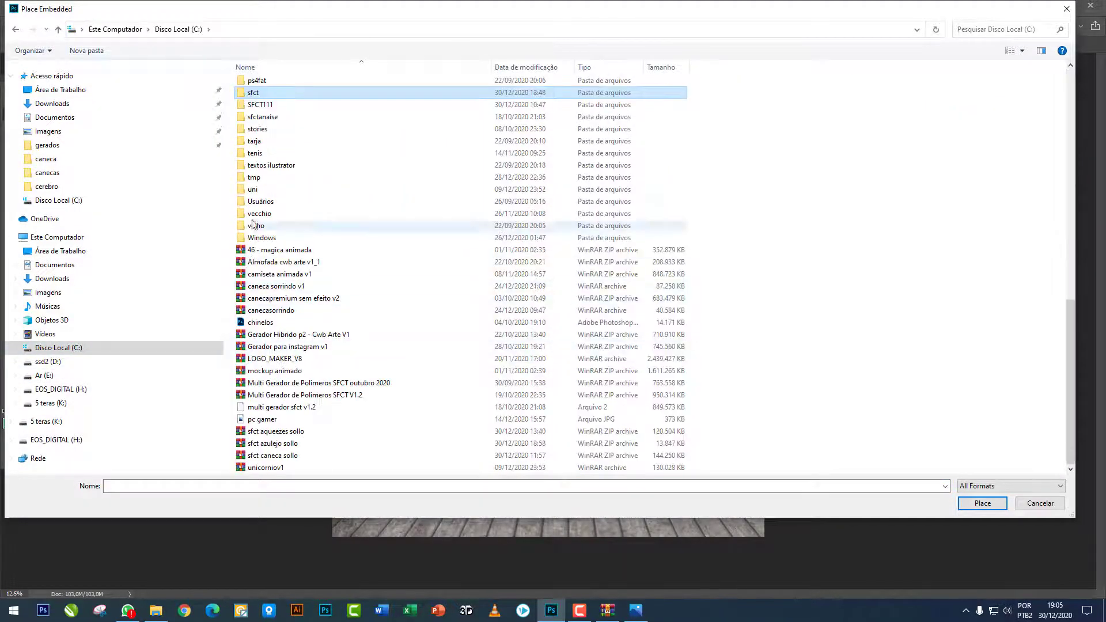
{"action": "double_click", "coordinate": [253, 94]}
{"action": "double_click", "coordinate": [317, 162]}
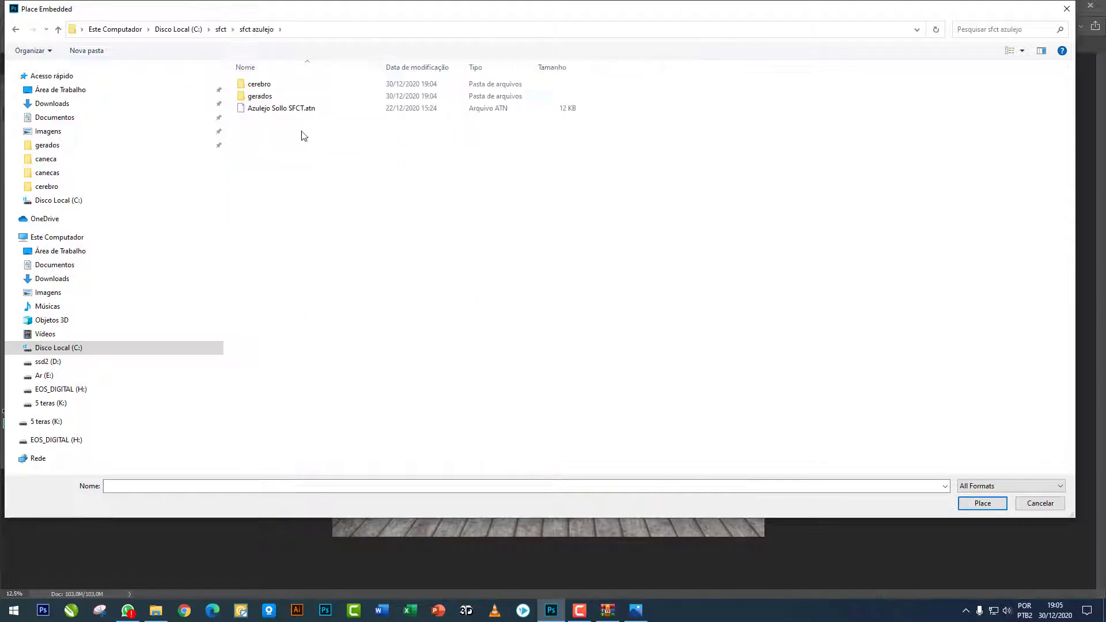
{"action": "double_click", "coordinate": [262, 95]}
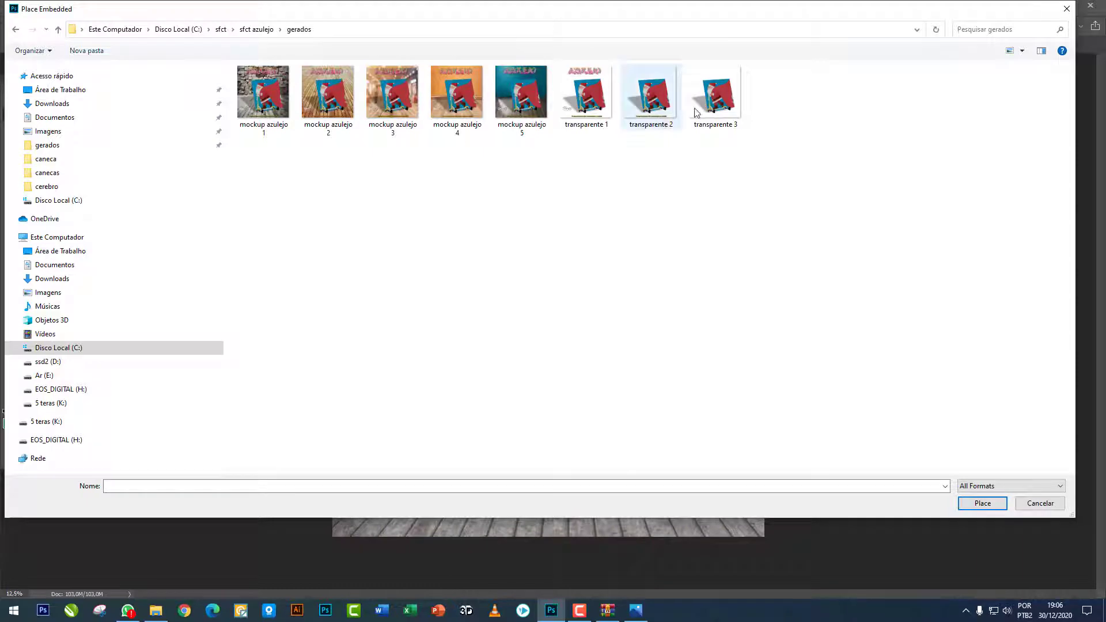
{"action": "double_click", "coordinate": [588, 92]}
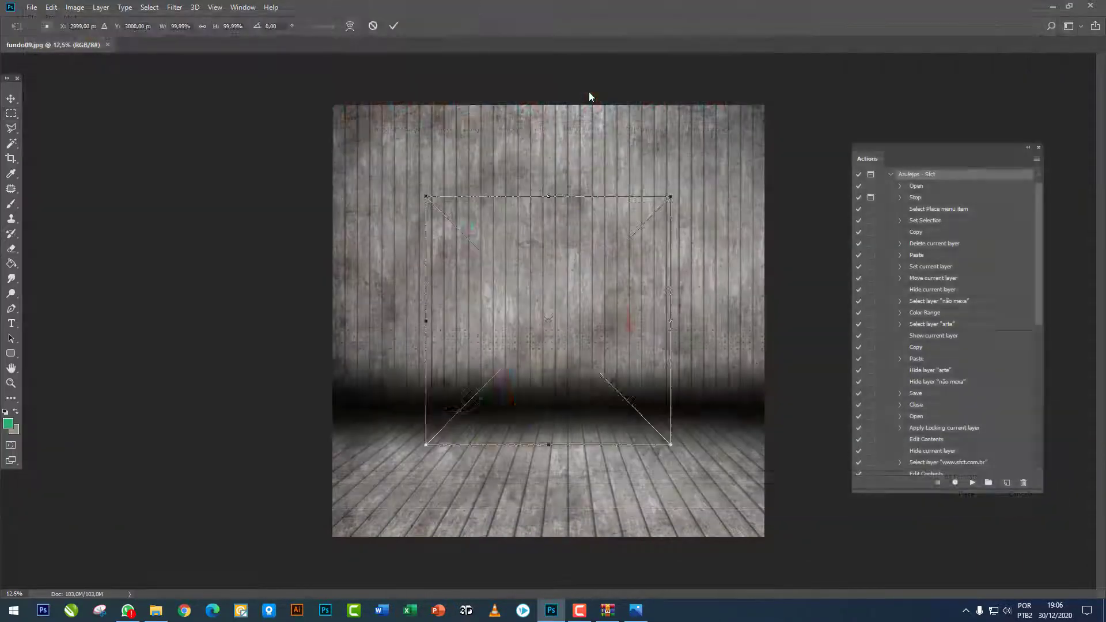
{"action": "key", "text": "Return"}
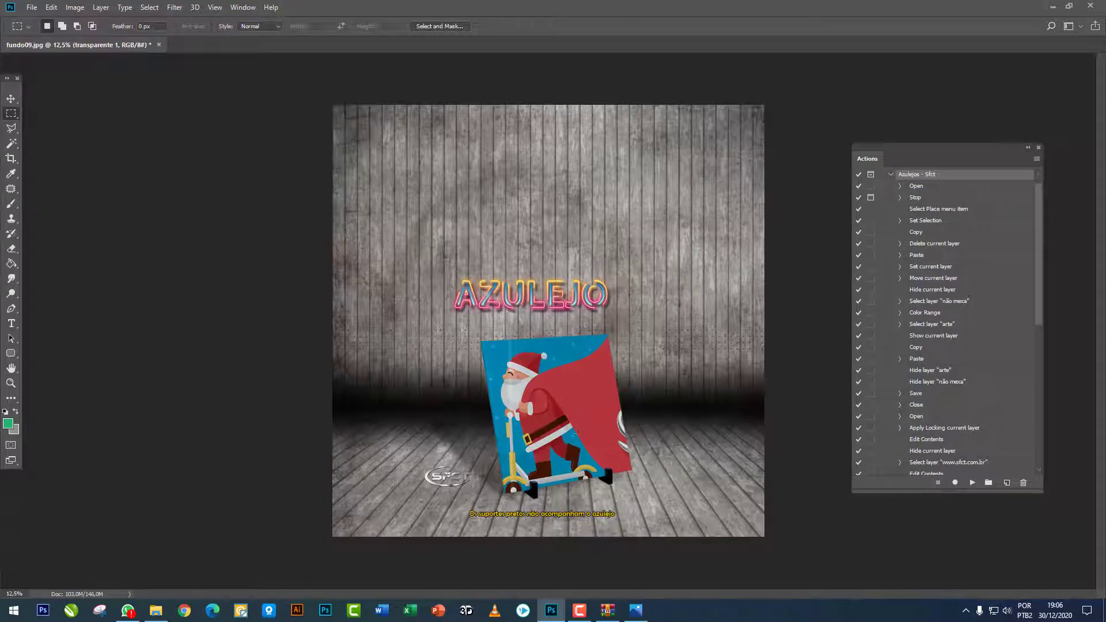
Step: Inspect the placed tile and its shadow up close, and close fundo09.jpg without saving
{"action": "left_click", "coordinate": [11, 383]}
{"action": "left_click", "coordinate": [580, 426]}
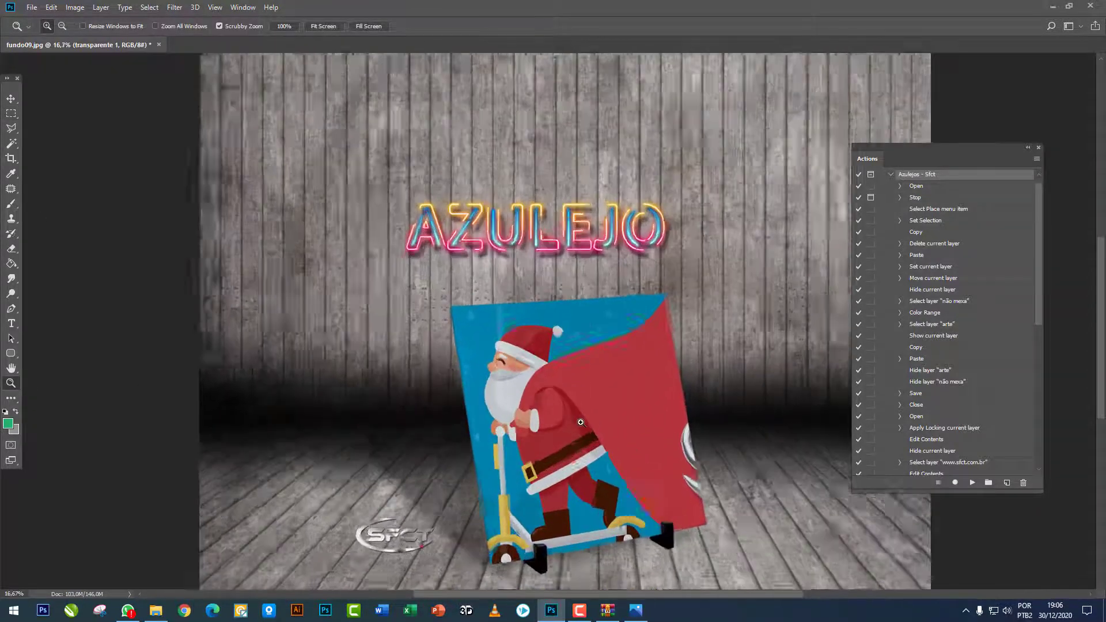
{"action": "scroll", "coordinate": [581, 427], "scroll_direction": "down", "scroll_amount": 3}
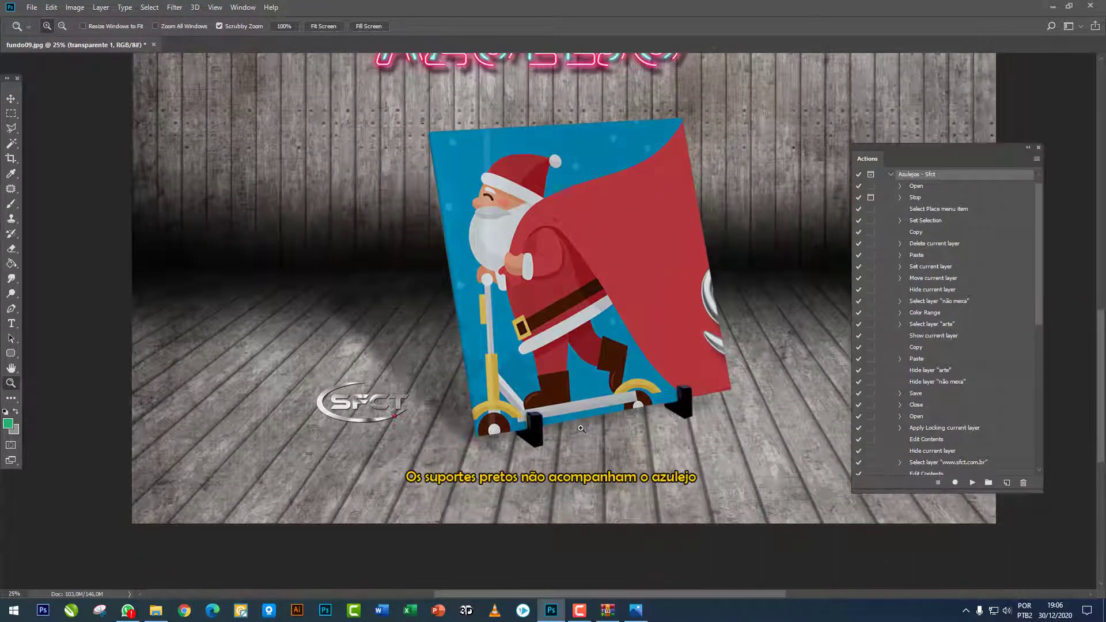
{"action": "scroll", "coordinate": [551, 443], "scroll_direction": "up", "scroll_amount": 2}
{"action": "scroll", "coordinate": [545, 395], "scroll_direction": "down", "scroll_amount": 1}
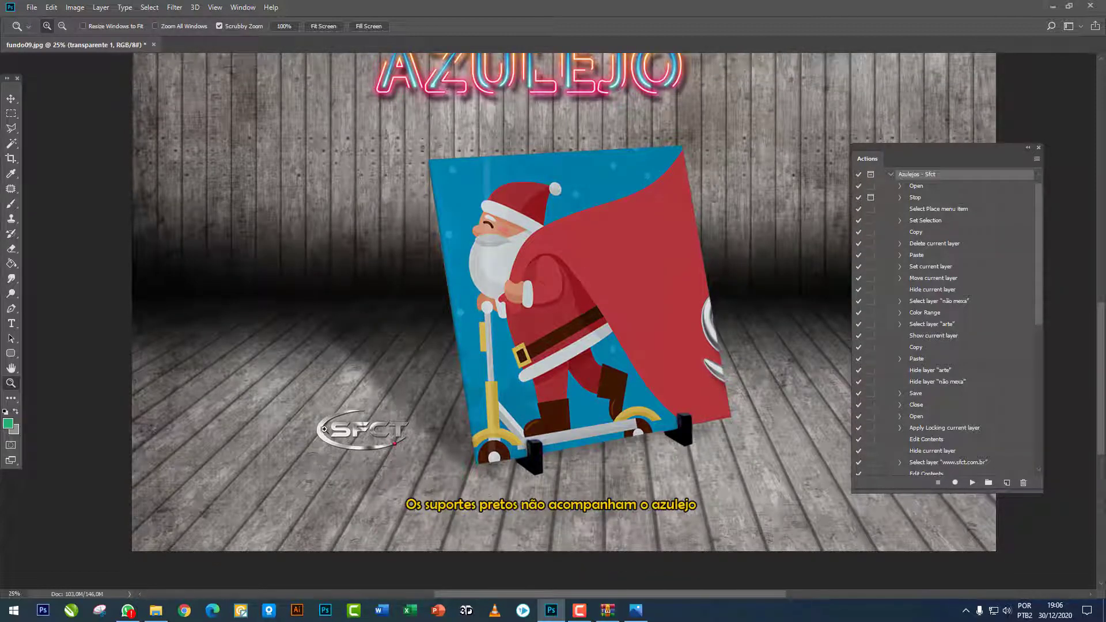
{"action": "left_click", "coordinate": [154, 45]}
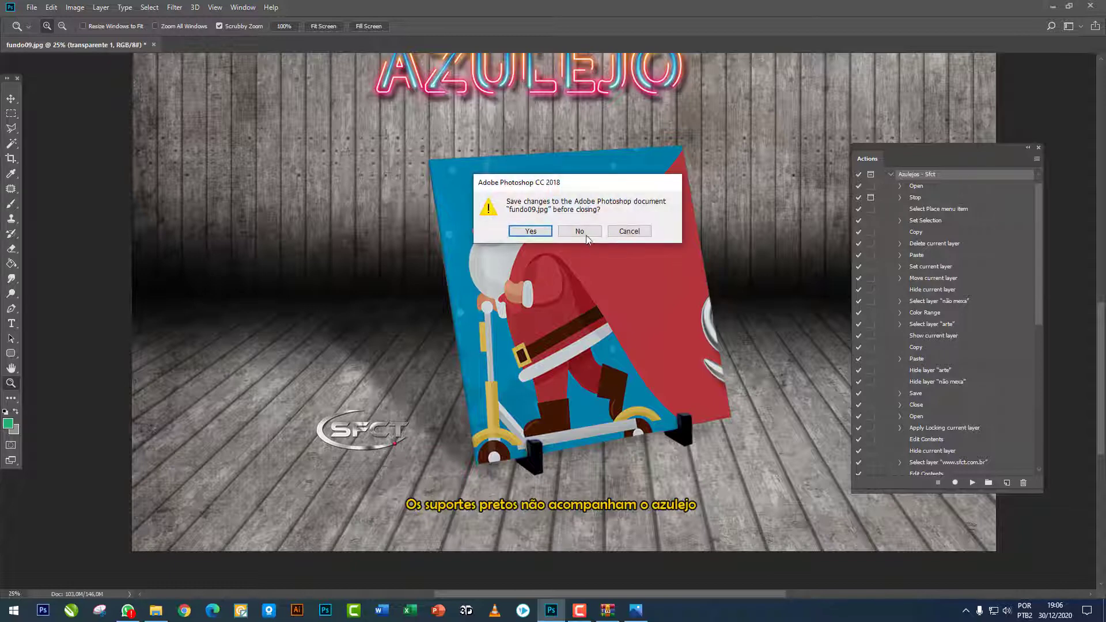
{"action": "left_click", "coordinate": [580, 235]}
Step: Collapse the Azulejos - Sfct action, play the SFCT - Troca a logo action and continue past the logo placement message
{"action": "left_click", "coordinate": [890, 175]}
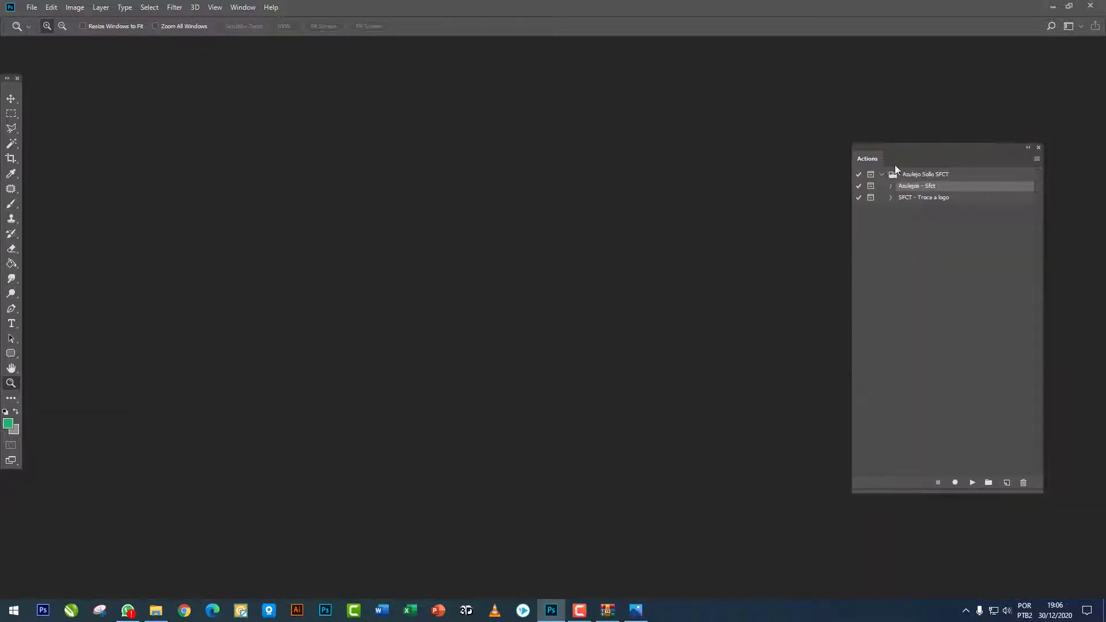
{"action": "left_click", "coordinate": [913, 198]}
{"action": "left_click", "coordinate": [891, 199]}
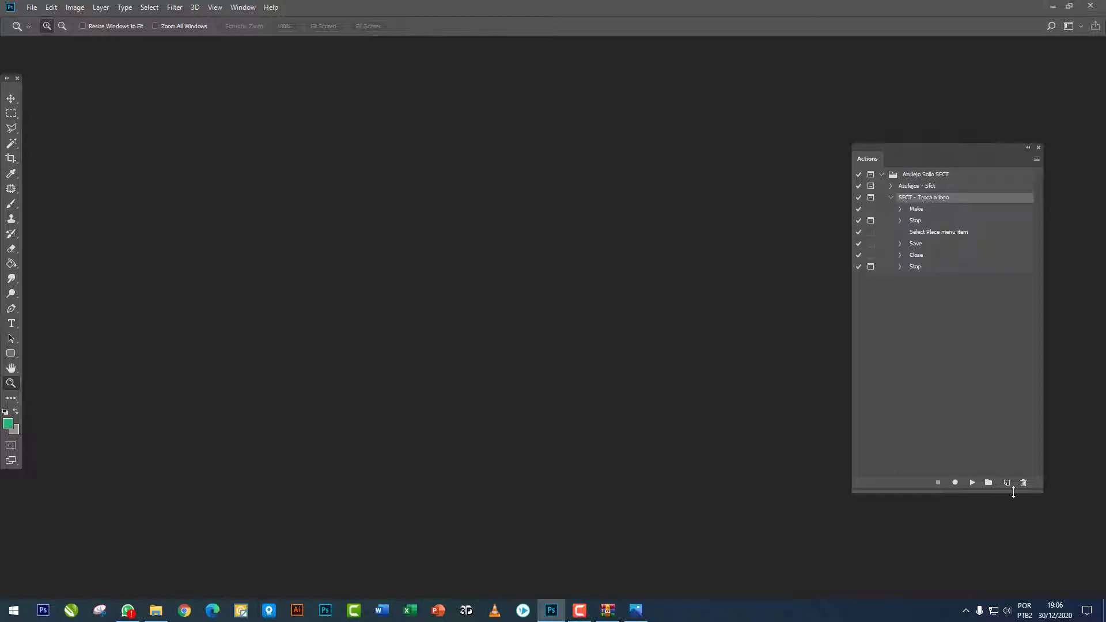
{"action": "left_click", "coordinate": [972, 482]}
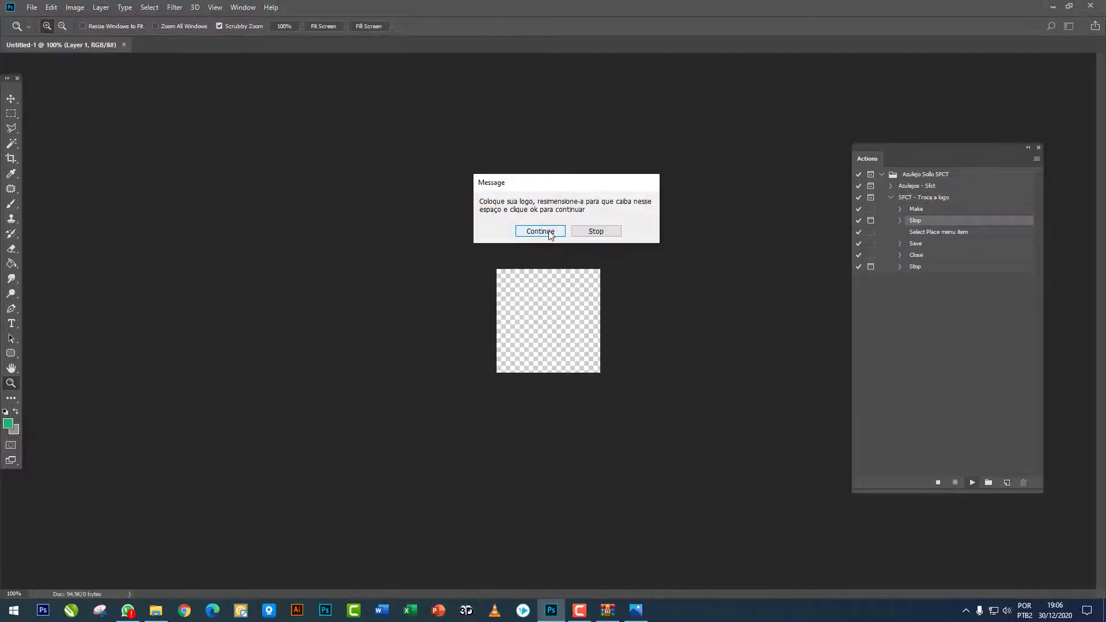
{"action": "left_click", "coordinate": [541, 231]}
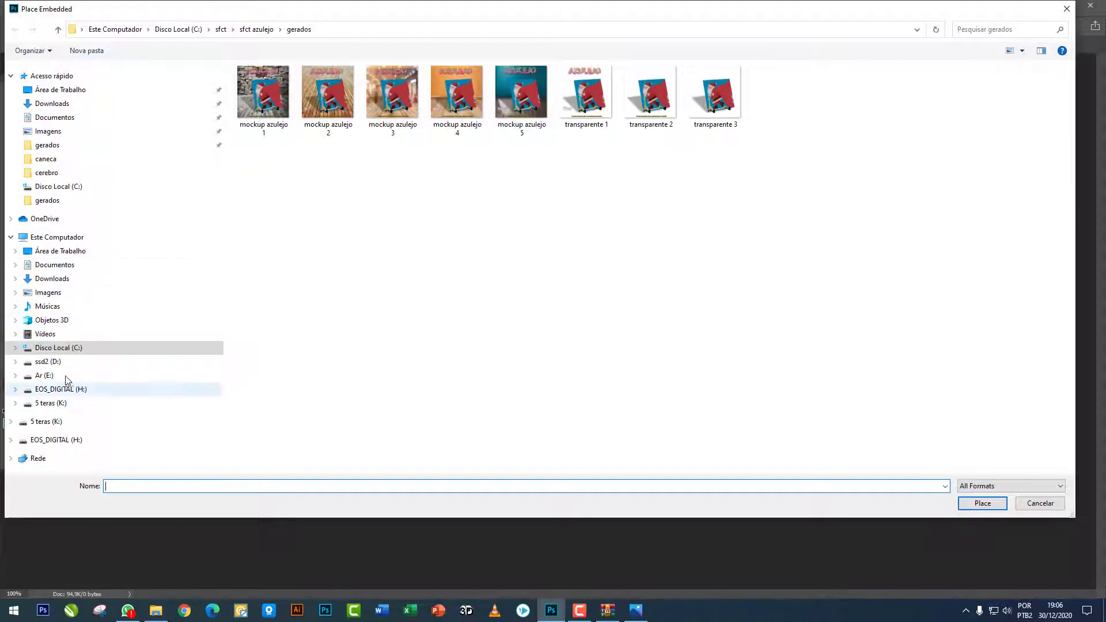
{"action": "left_click", "coordinate": [46, 375]}
{"action": "left_click", "coordinate": [259, 289]}
{"action": "scroll", "coordinate": [267, 369], "scroll_direction": "down", "scroll_amount": 1}
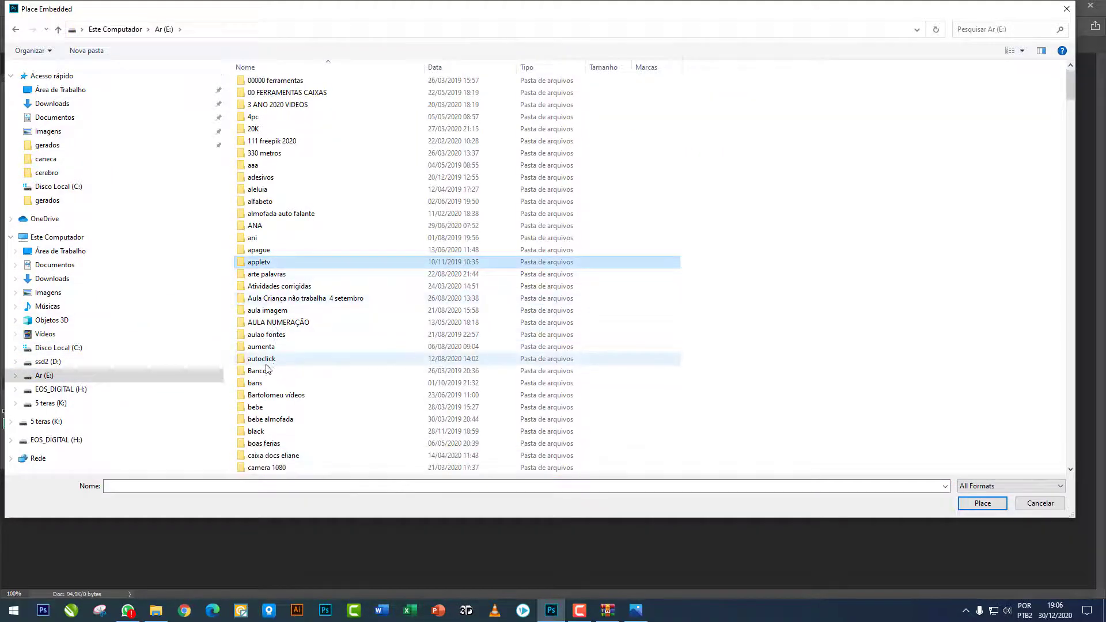
{"action": "double_click", "coordinate": [267, 368]}
{"action": "left_click", "coordinate": [266, 304]}
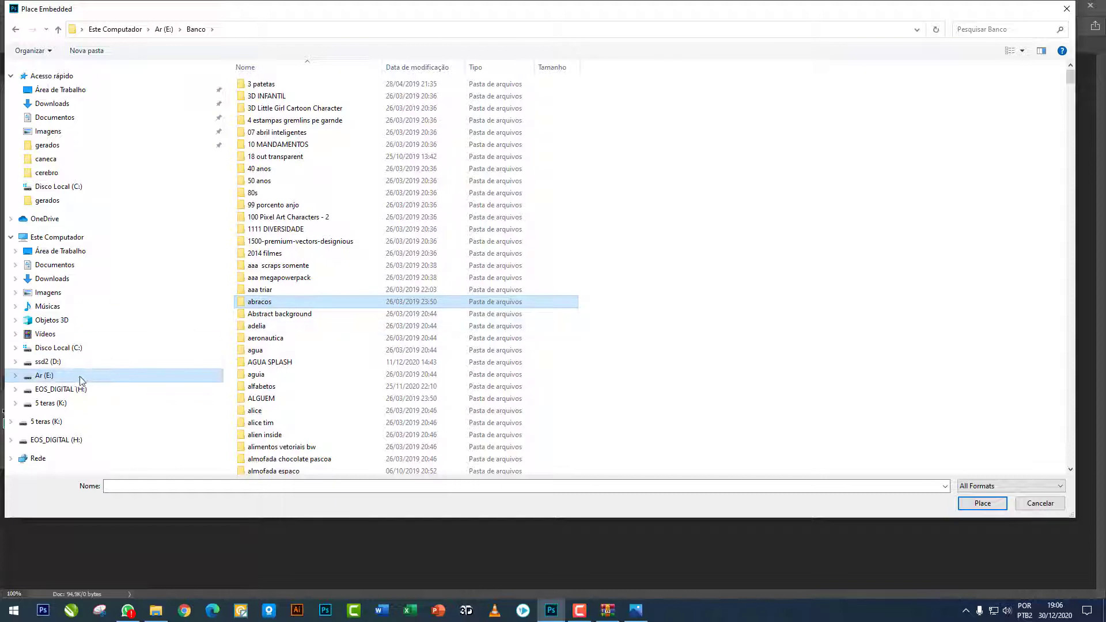
Step: Place the logo3d1 image from diversos > cwb arte carimbos > LOGO2020 > efeitos on drive E: as an embedded image
{"action": "left_click", "coordinate": [45, 375]}
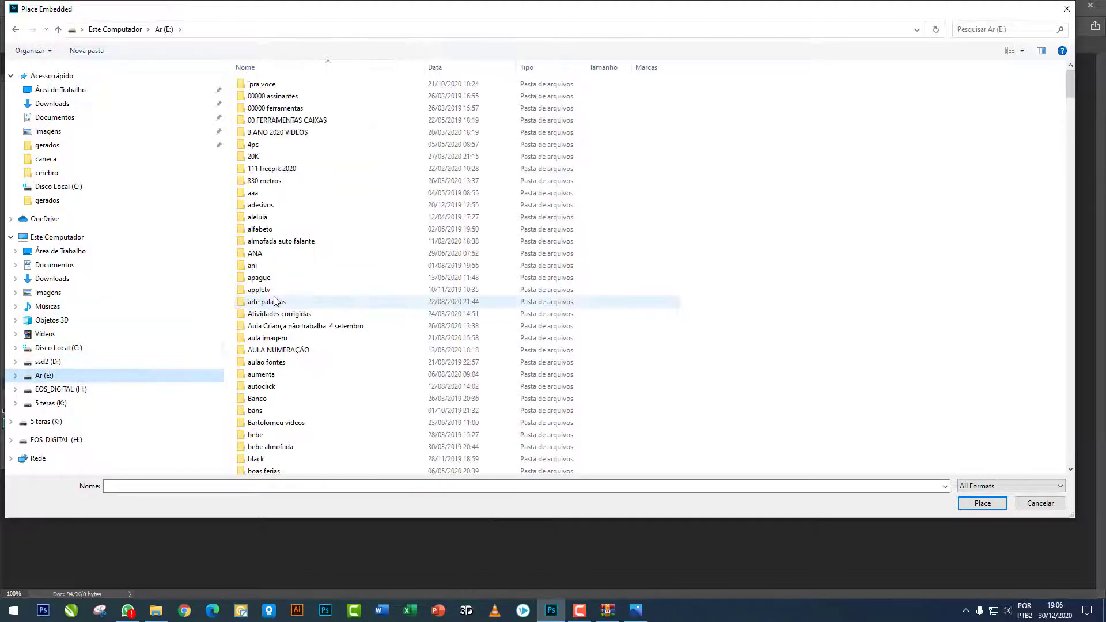
{"action": "scroll", "coordinate": [278, 354], "scroll_direction": "down", "scroll_amount": 15}
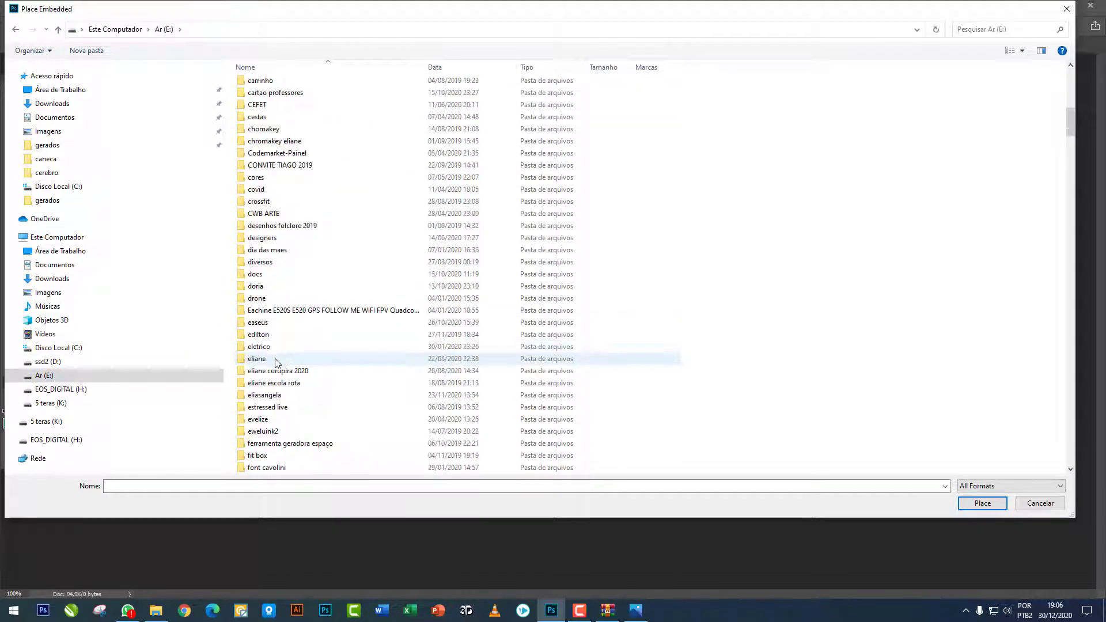
{"action": "double_click", "coordinate": [262, 262]}
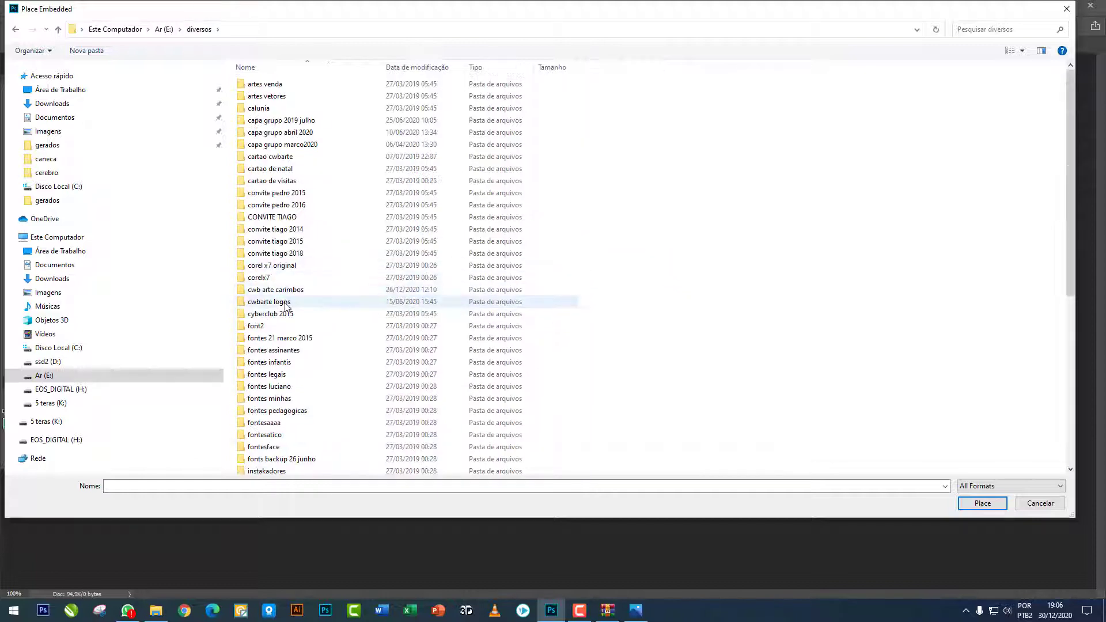
{"action": "double_click", "coordinate": [278, 301]}
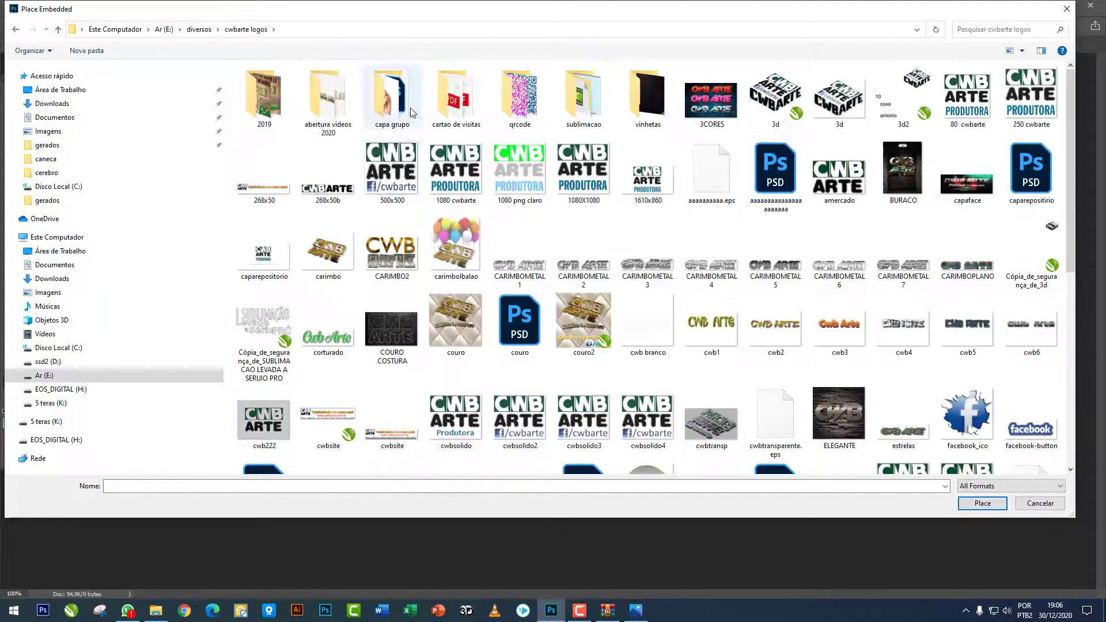
{"action": "left_click", "coordinate": [199, 28]}
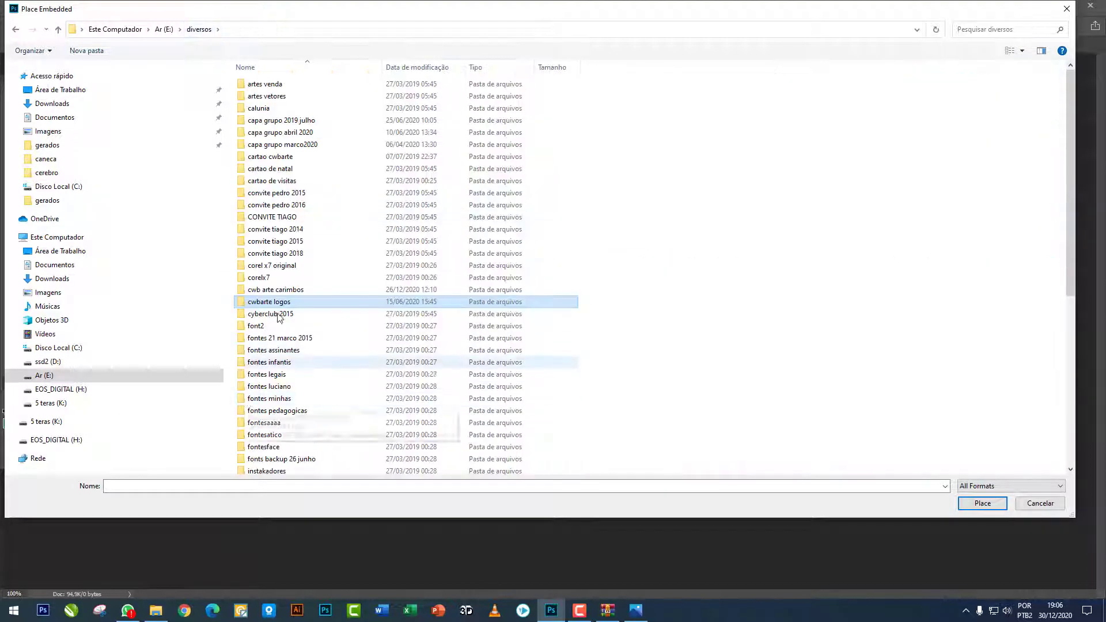
{"action": "double_click", "coordinate": [274, 290]}
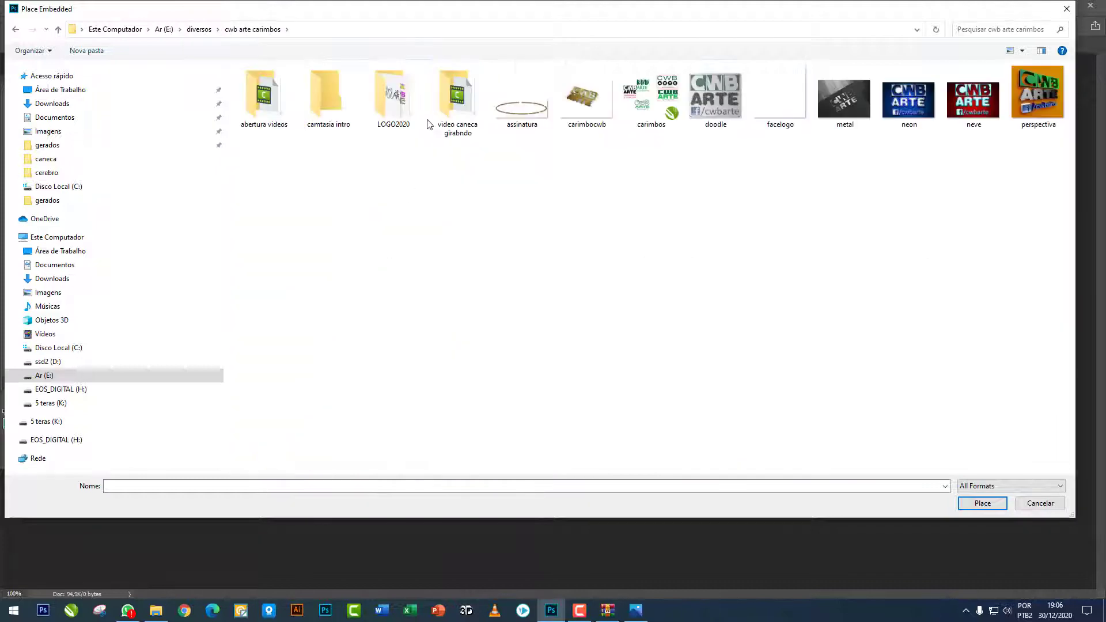
{"action": "double_click", "coordinate": [391, 100]}
{"action": "double_click", "coordinate": [328, 100]}
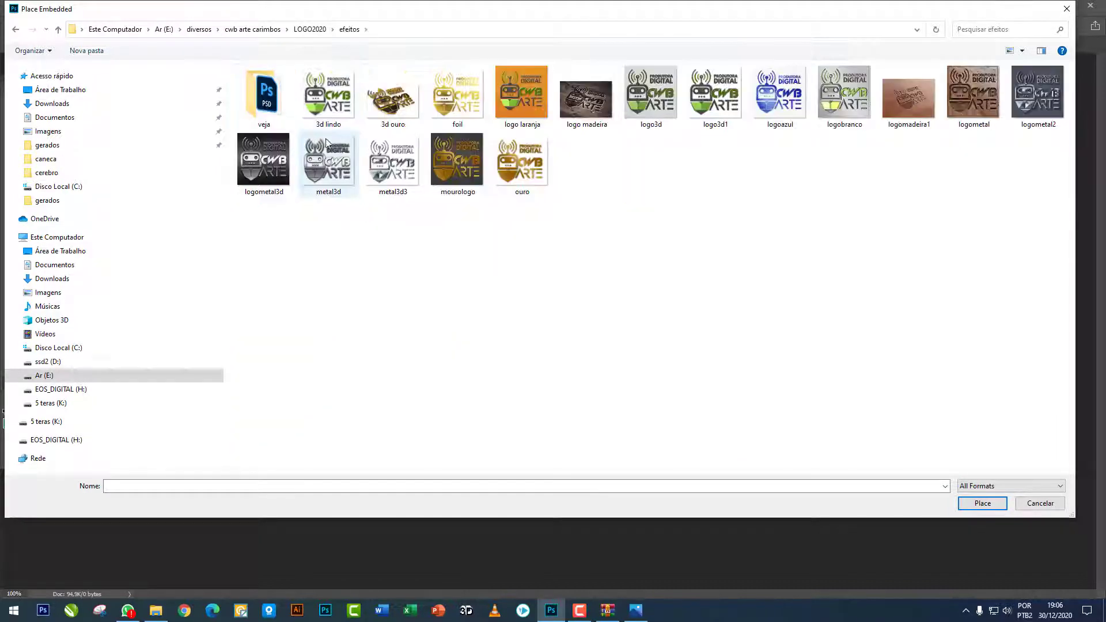
{"action": "double_click", "coordinate": [714, 95]}
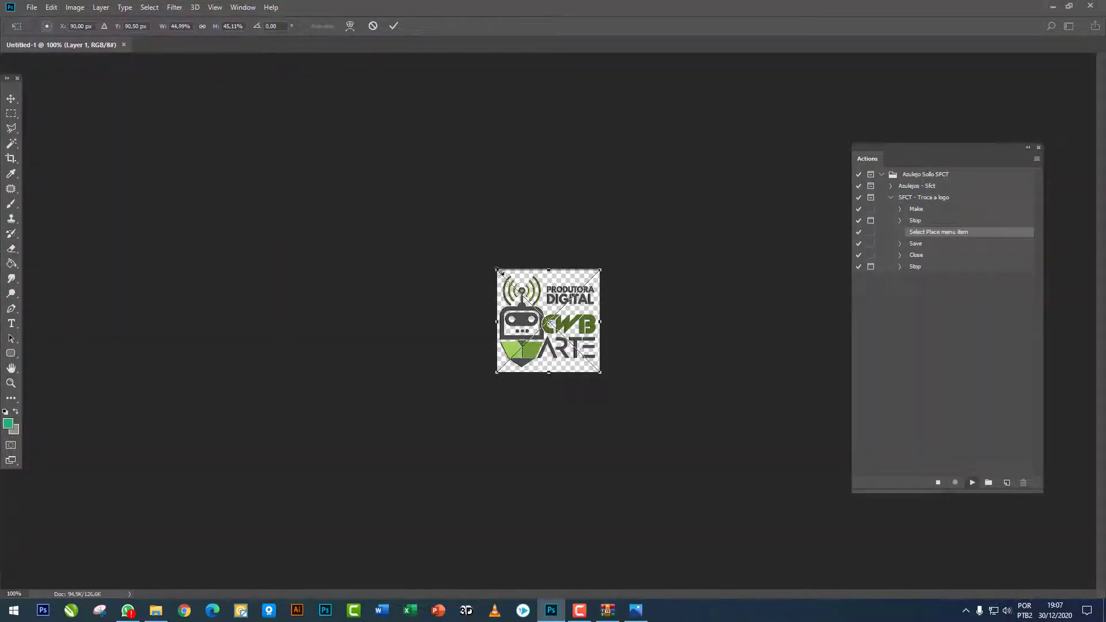
Step: Shrink the placed logo to about 43% so it fits inside the canvas, commit it and dismiss the logo change message
{"action": "left_click_drag", "start_coordinate": [499, 271], "coordinate": [544, 300]}
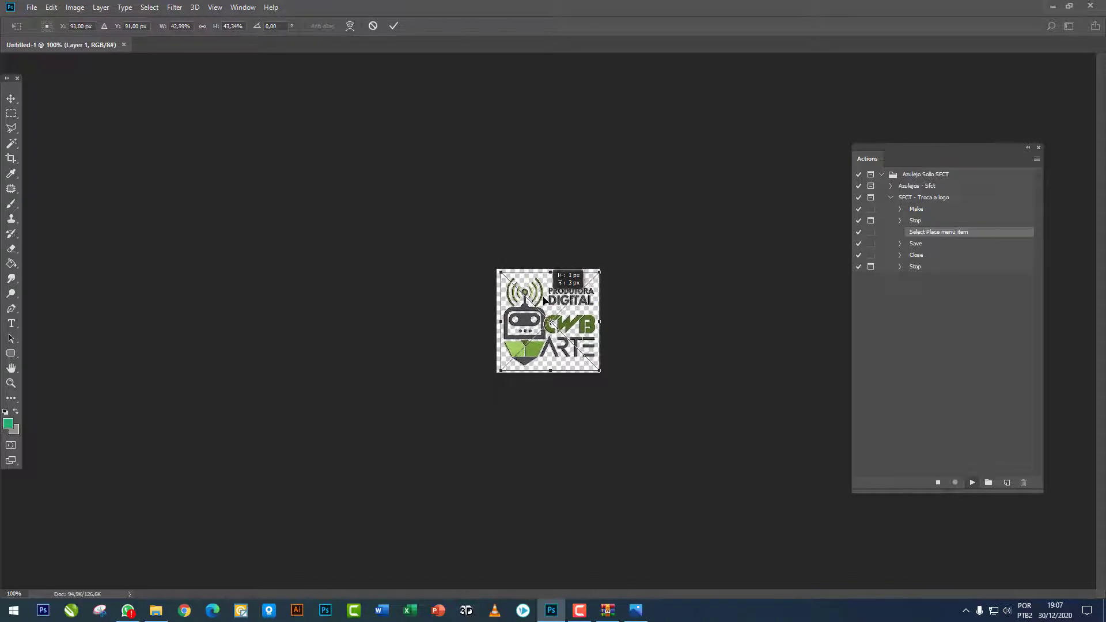
{"action": "key", "text": "Return"}
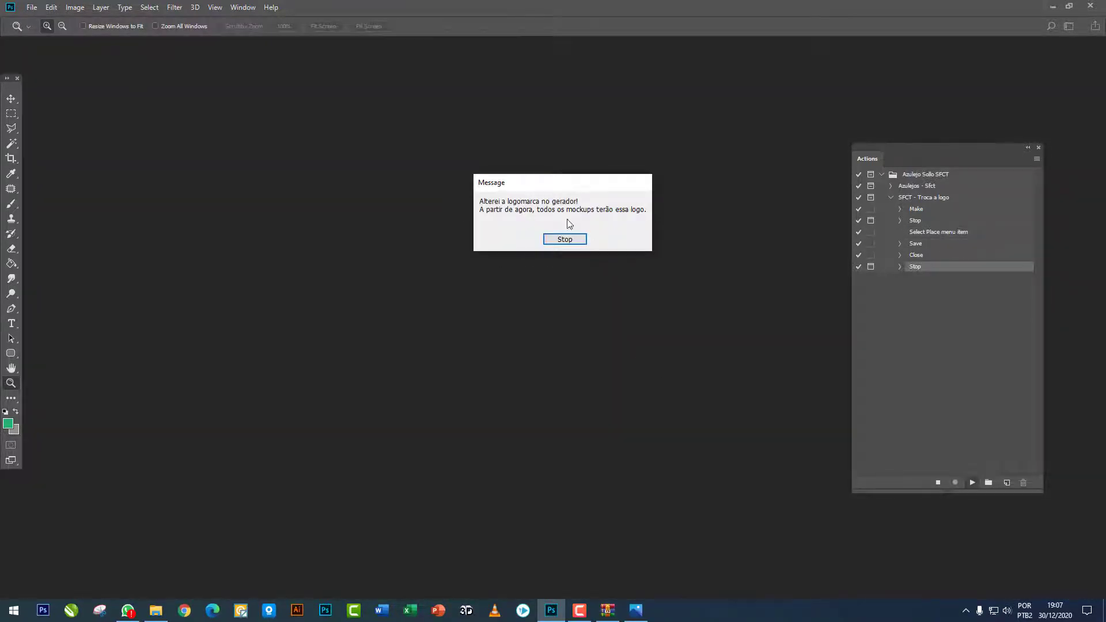
{"action": "left_click", "coordinate": [571, 239]}
Step: Collapse the SFCT - Troca a logo action, play the Azulejos - Sfct action and continue past its artwork placement message
{"action": "left_click", "coordinate": [892, 198]}
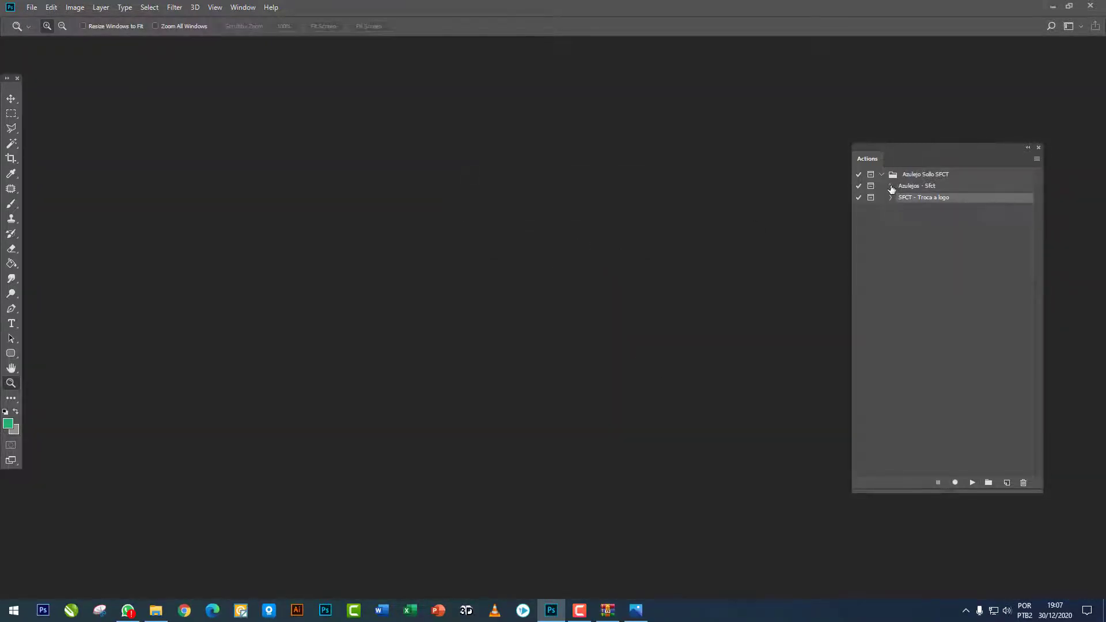
{"action": "left_click", "coordinate": [891, 185]}
{"action": "left_click", "coordinate": [917, 186]}
{"action": "left_click", "coordinate": [971, 482]}
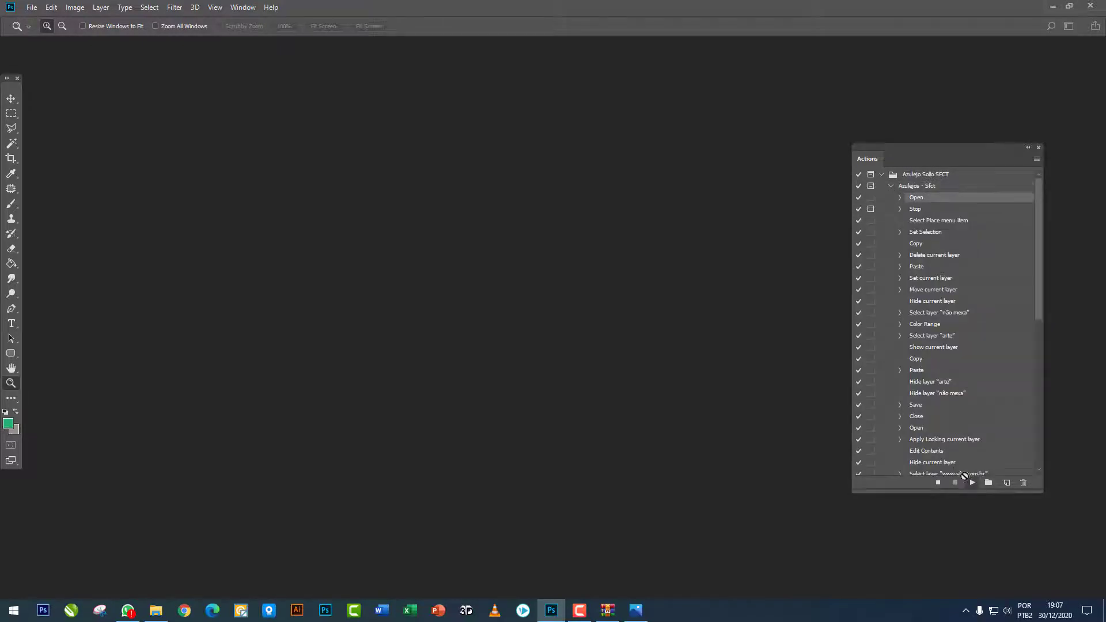
{"action": "left_click", "coordinate": [547, 233]}
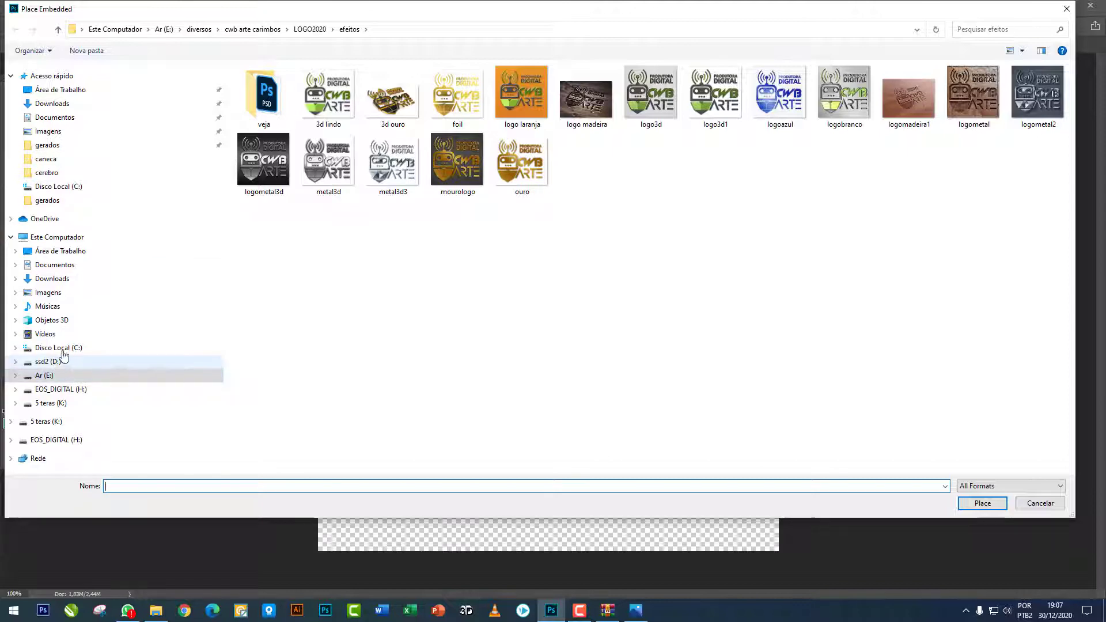
Step: Place the PANTERA NEGRA2 artwork from the caneca folder on drive C: as an embedded image
{"action": "left_click", "coordinate": [173, 348]}
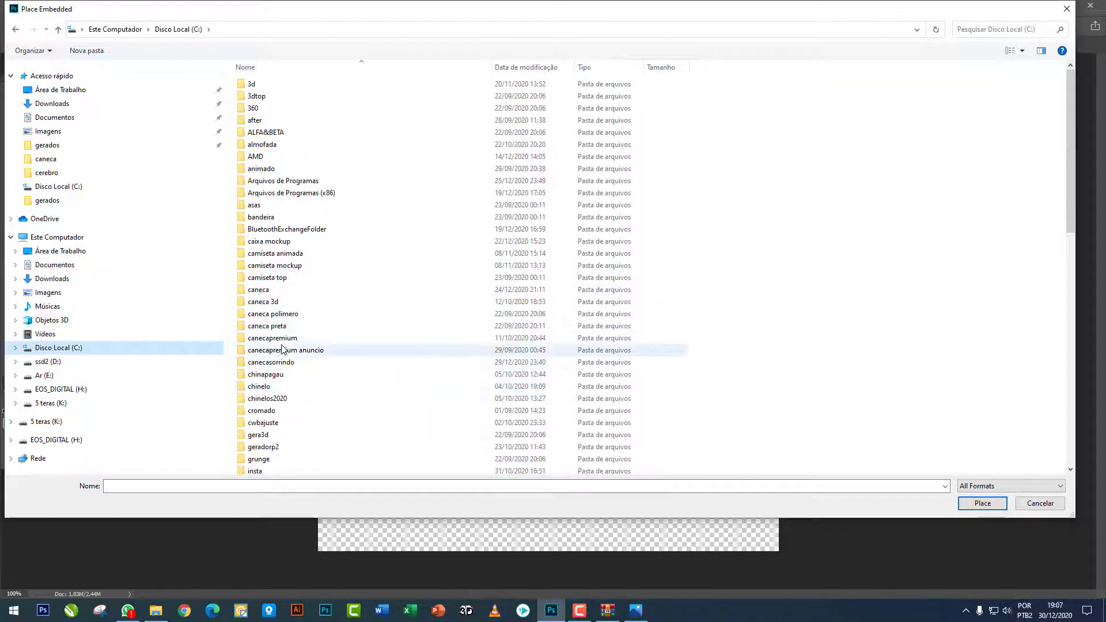
{"action": "double_click", "coordinate": [269, 294]}
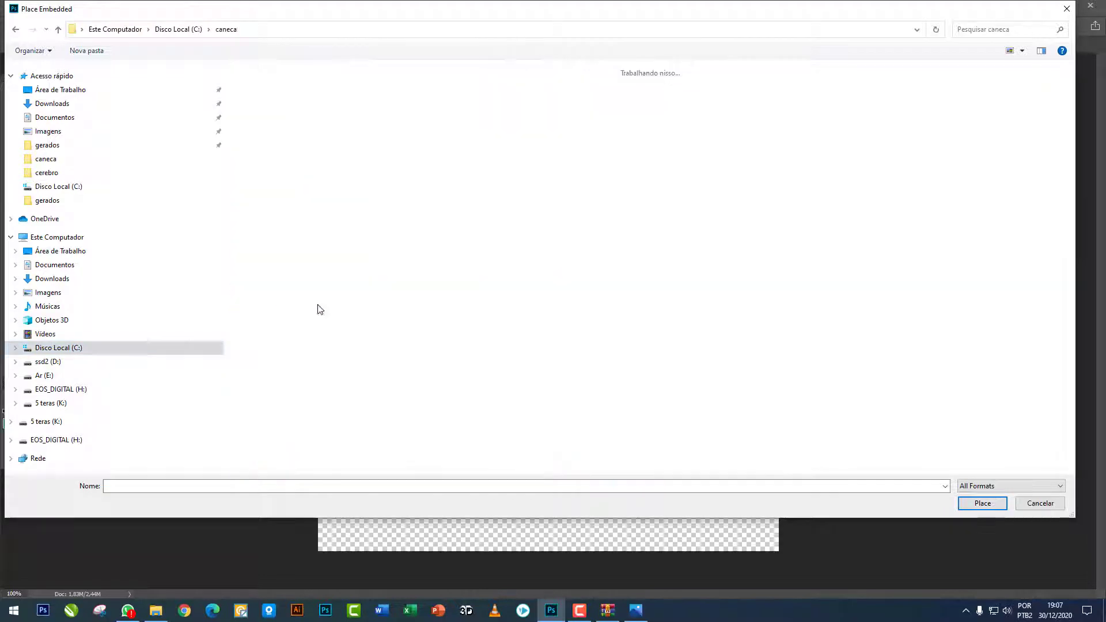
{"action": "scroll", "coordinate": [554, 338], "scroll_direction": "down", "scroll_amount": 5}
{"action": "scroll", "coordinate": [658, 333], "scroll_direction": "down", "scroll_amount": 3}
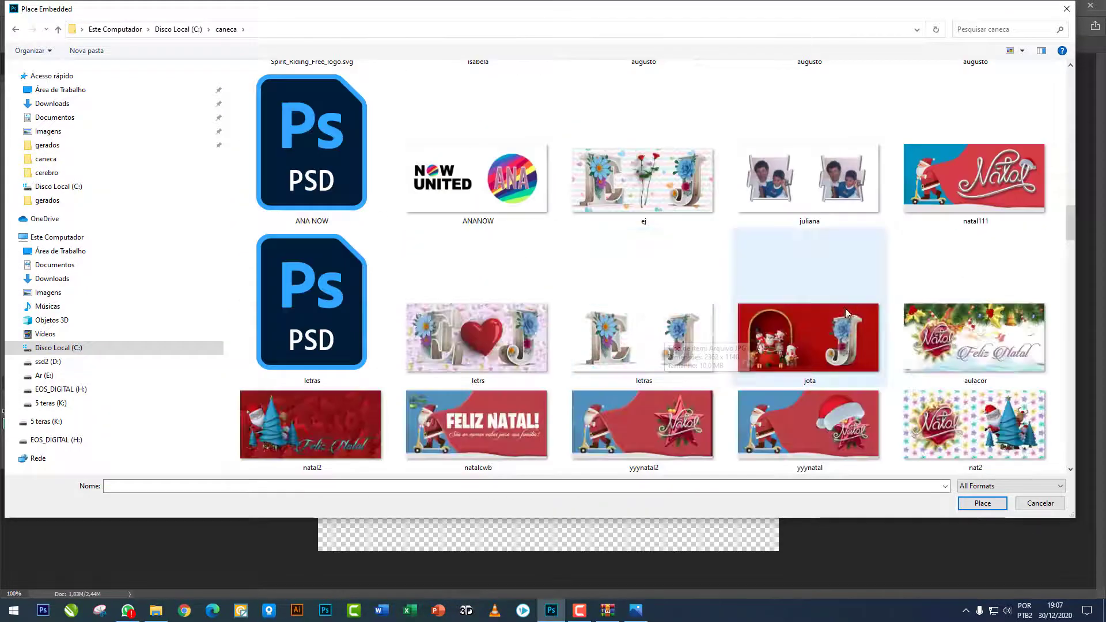
{"action": "scroll", "coordinate": [904, 324], "scroll_direction": "down", "scroll_amount": 5}
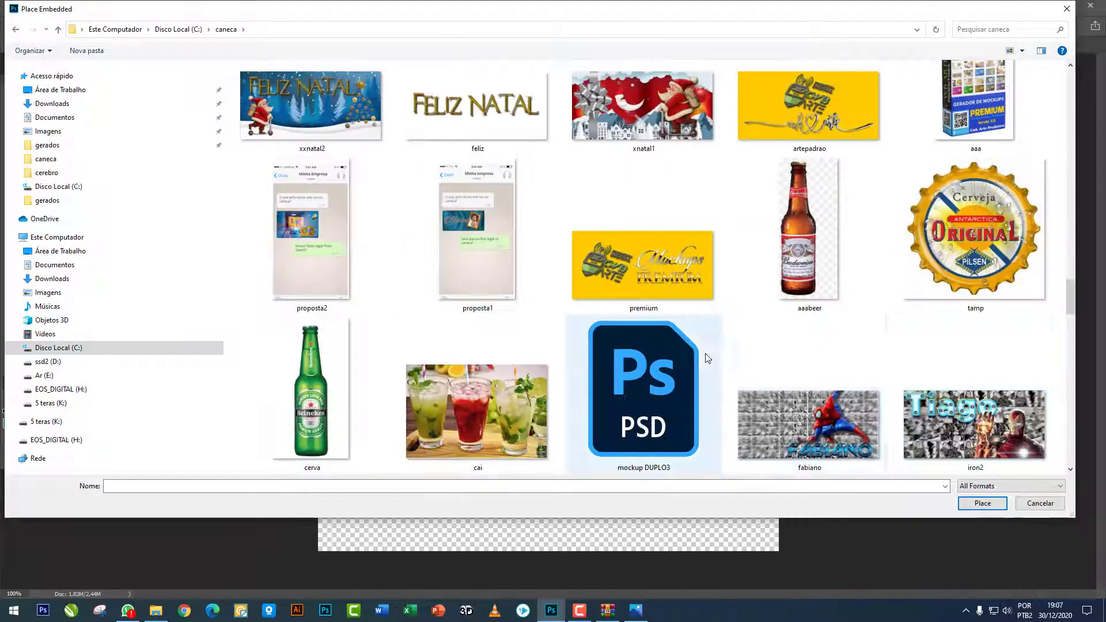
{"action": "scroll", "coordinate": [703, 357], "scroll_direction": "down", "scroll_amount": 10}
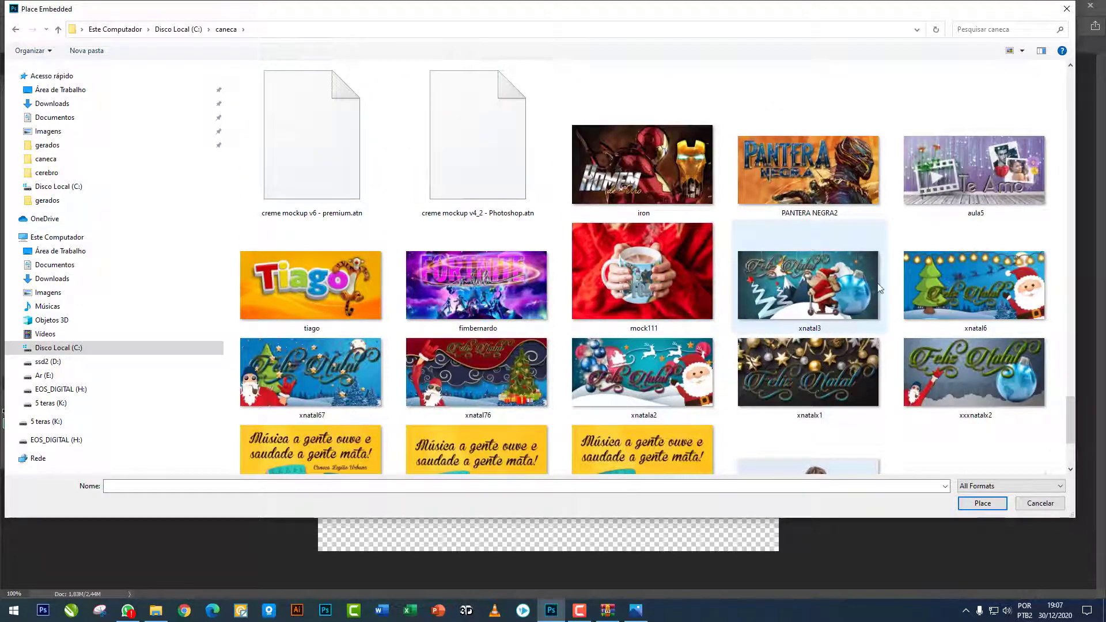
{"action": "double_click", "coordinate": [808, 170]}
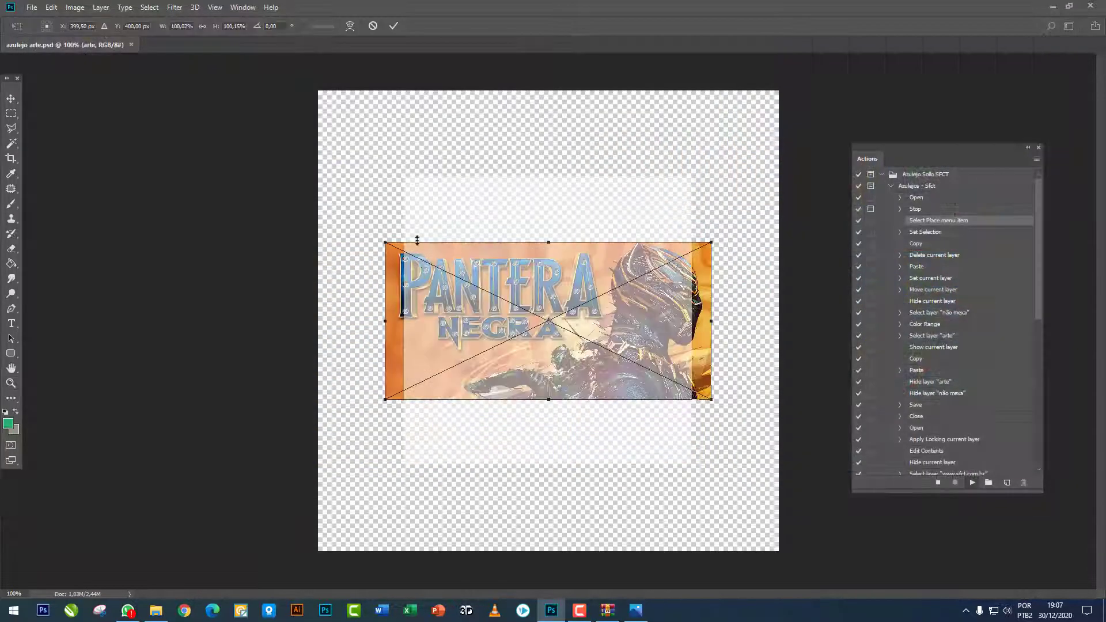
Step: Scale the artwork to about 264% with the panther's head filling the tile area, commit it and dismiss the action's completion message
{"action": "left_click_drag", "start_coordinate": [384, 242], "coordinate": [275, 189]}
{"action": "left_click_drag", "start_coordinate": [7, 25], "coordinate": [15, 33]}
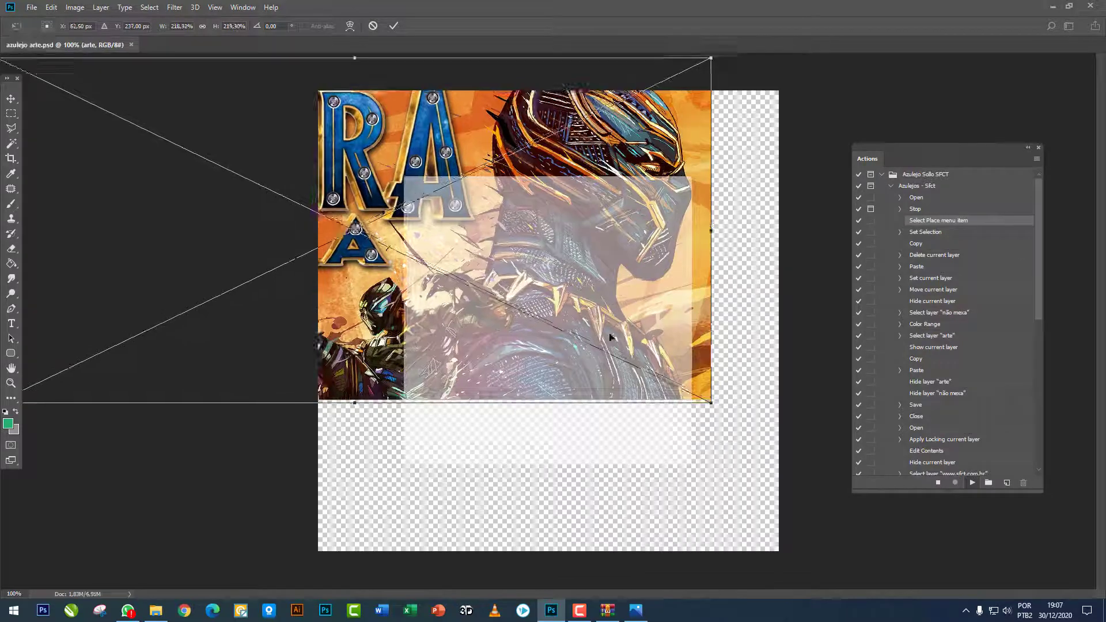
{"action": "left_click_drag", "start_coordinate": [605, 334], "coordinate": [539, 425]}
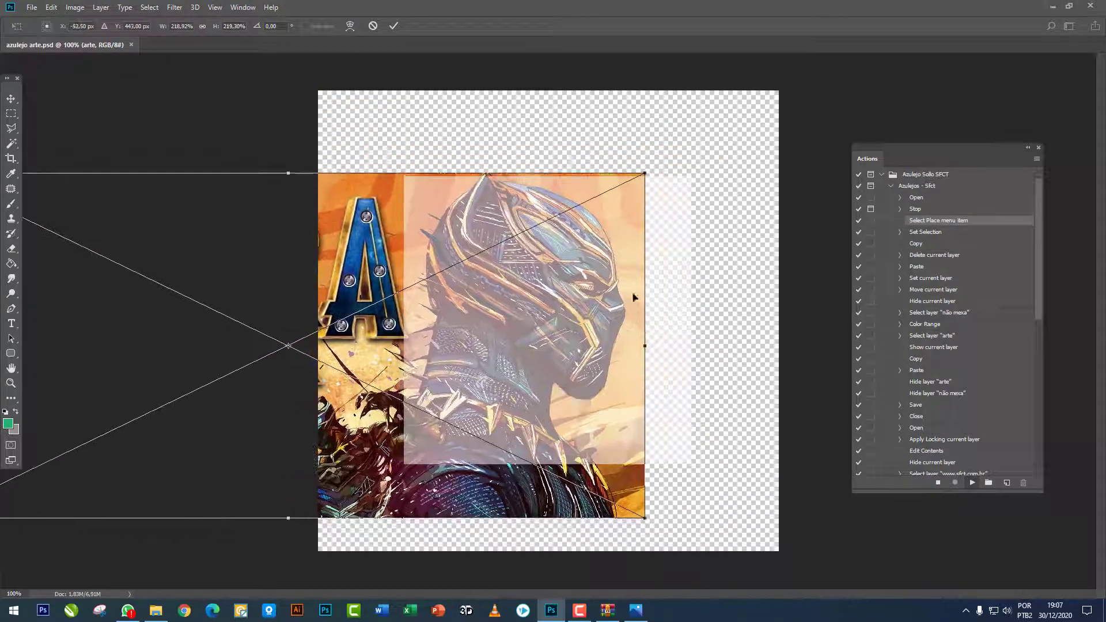
{"action": "left_click_drag", "start_coordinate": [654, 175], "coordinate": [795, 101]}
{"action": "left_click_drag", "start_coordinate": [696, 297], "coordinate": [620, 346]}
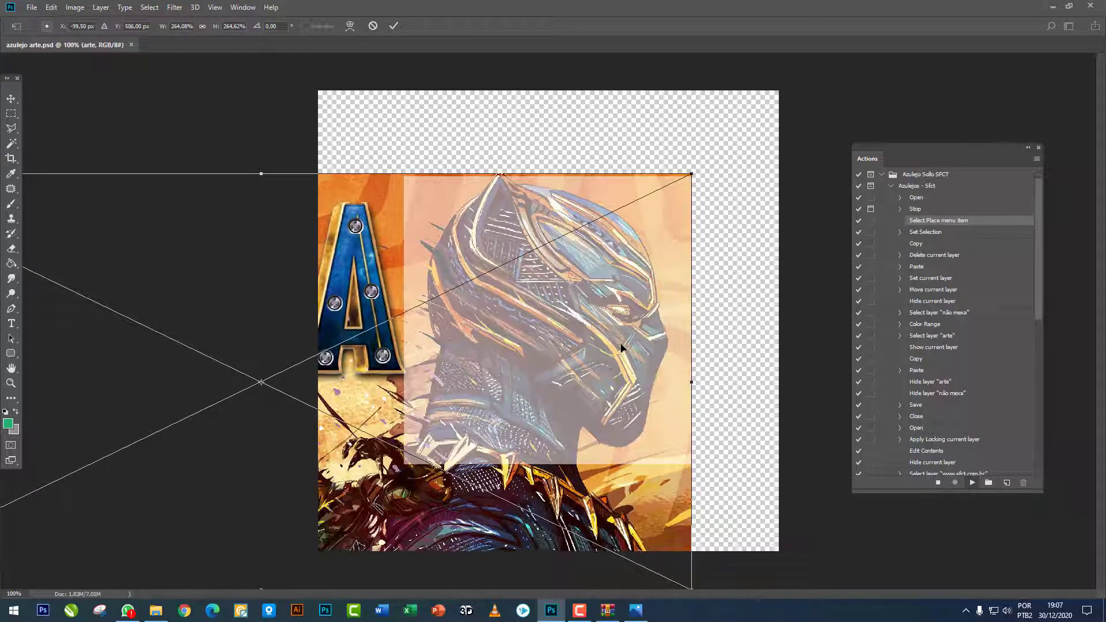
{"action": "key", "text": "Return"}
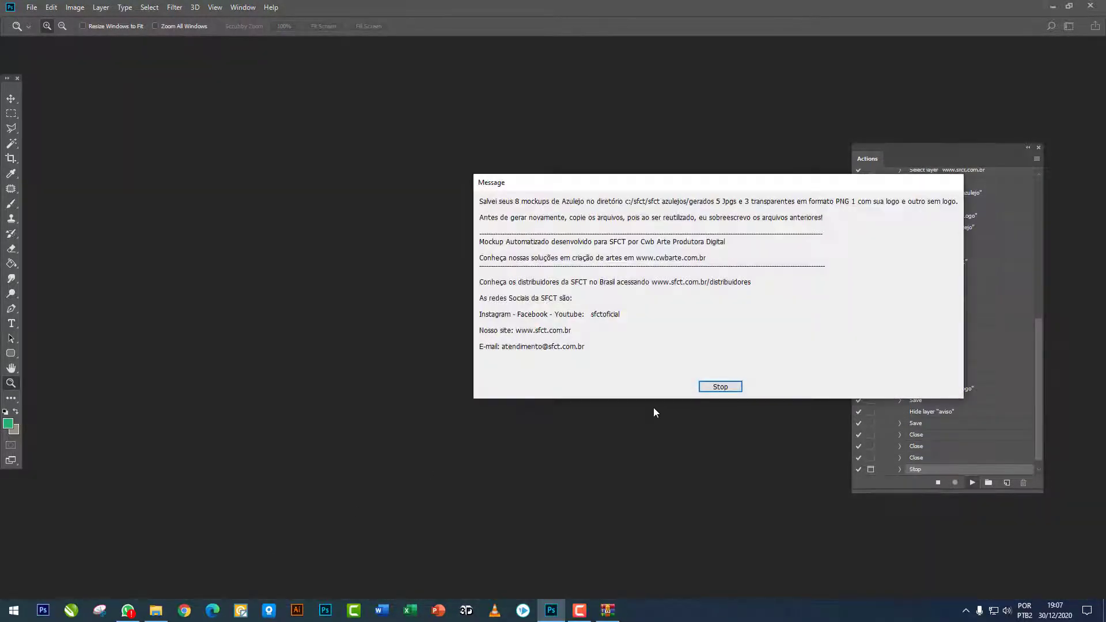
{"action": "left_click", "coordinate": [718, 385]}
Step: Switch to File Explorer, open mockup azulejo 1 from the gerados folder in Photos and review the tile mockups on each background
{"action": "left_click", "coordinate": [156, 610]}
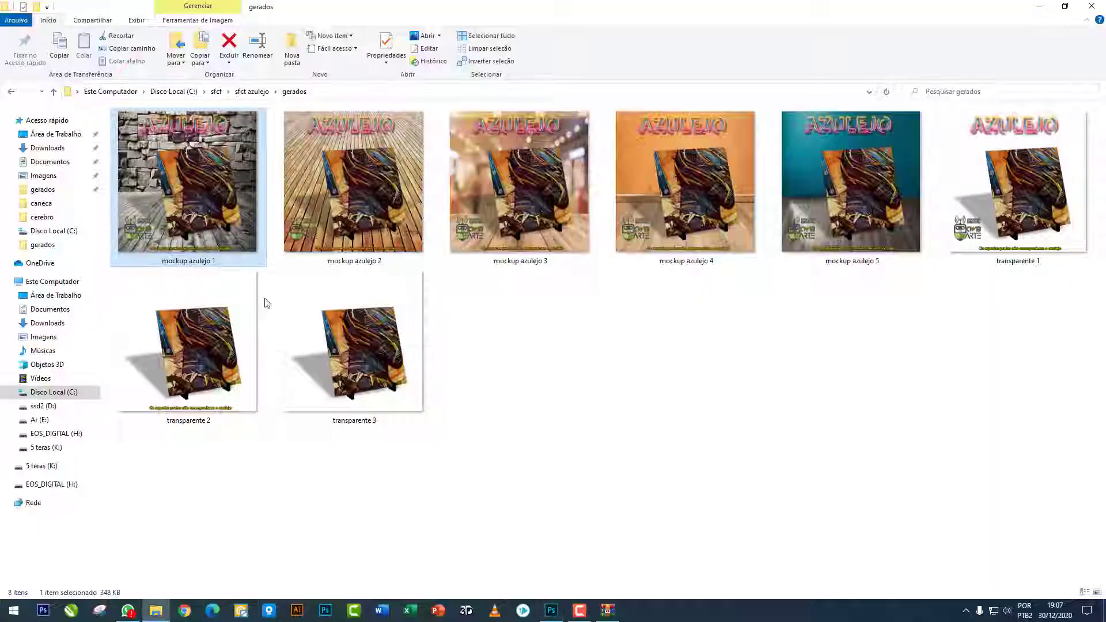
{"action": "right_click", "coordinate": [163, 166]}
{"action": "left_click", "coordinate": [184, 168]}
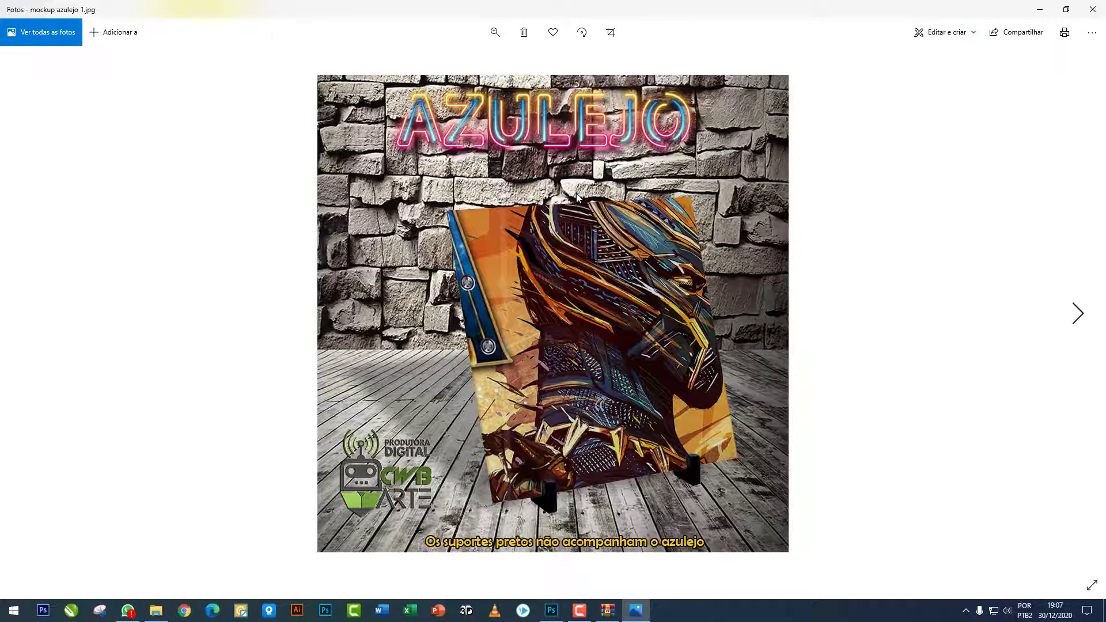
{"action": "key", "text": "Right"}
{"action": "key", "text": "Right"}
{"action": "key", "text": "Right"}
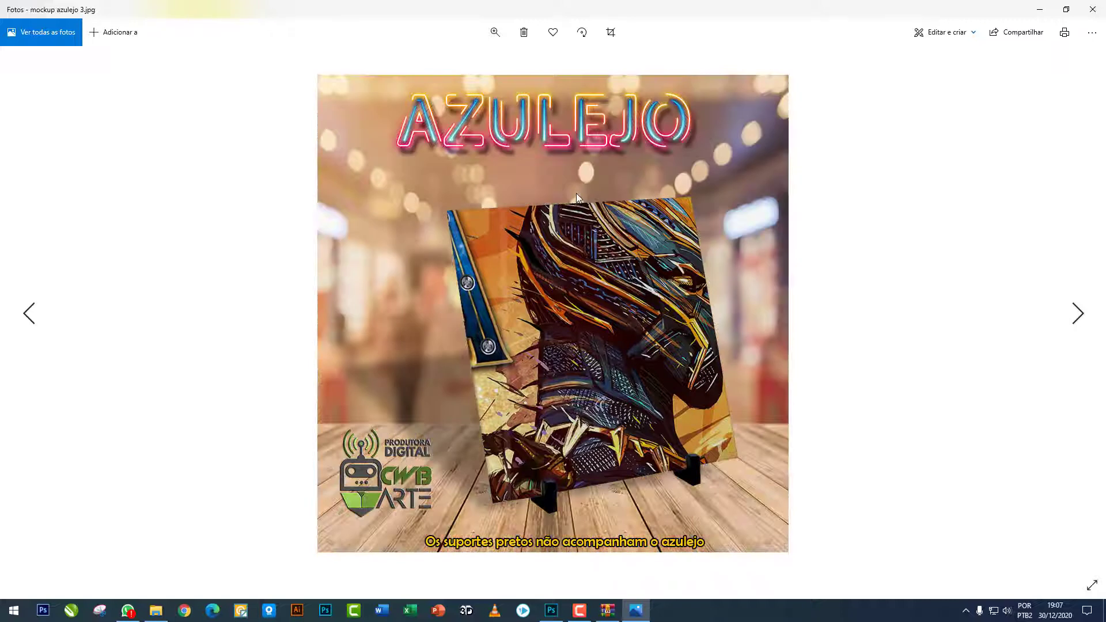
{"action": "key", "text": "Right"}
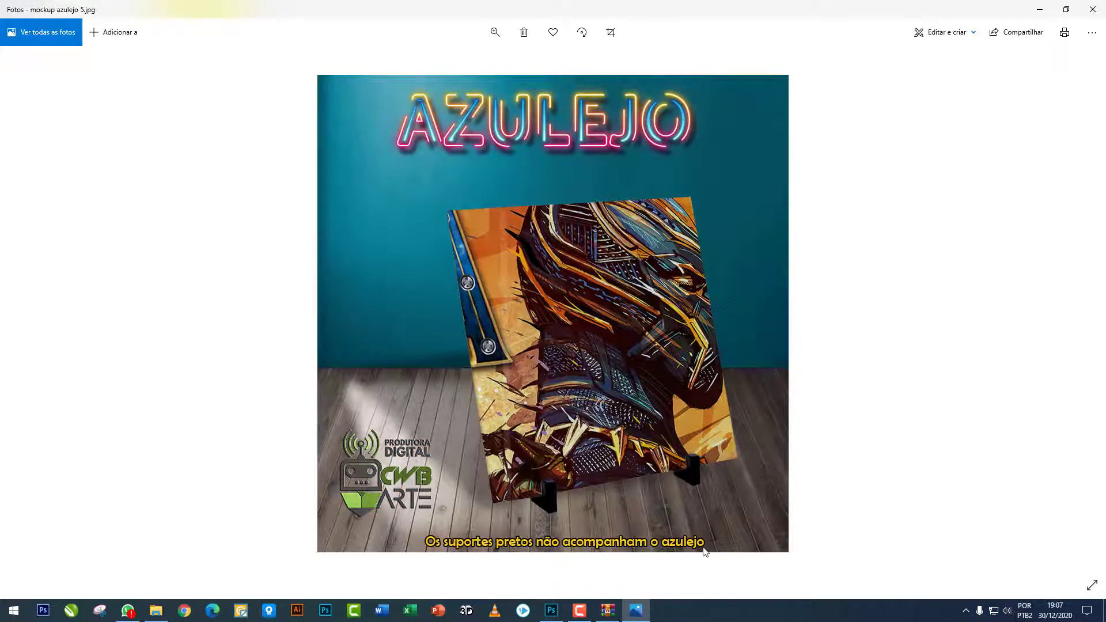
Step: Compare the transparent PNG mockups, checking the notice text and logo on transparente 2 against transparente 3
{"action": "key", "text": "Right"}
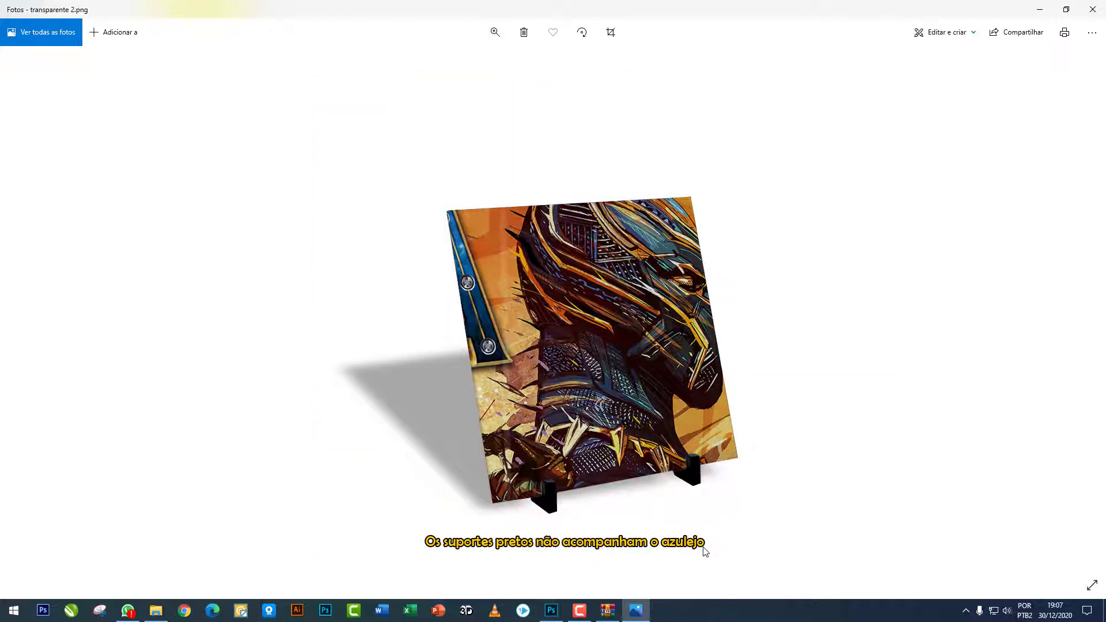
{"action": "key", "text": "Left"}
{"action": "key", "text": "Right"}
{"action": "key", "text": "Right"}
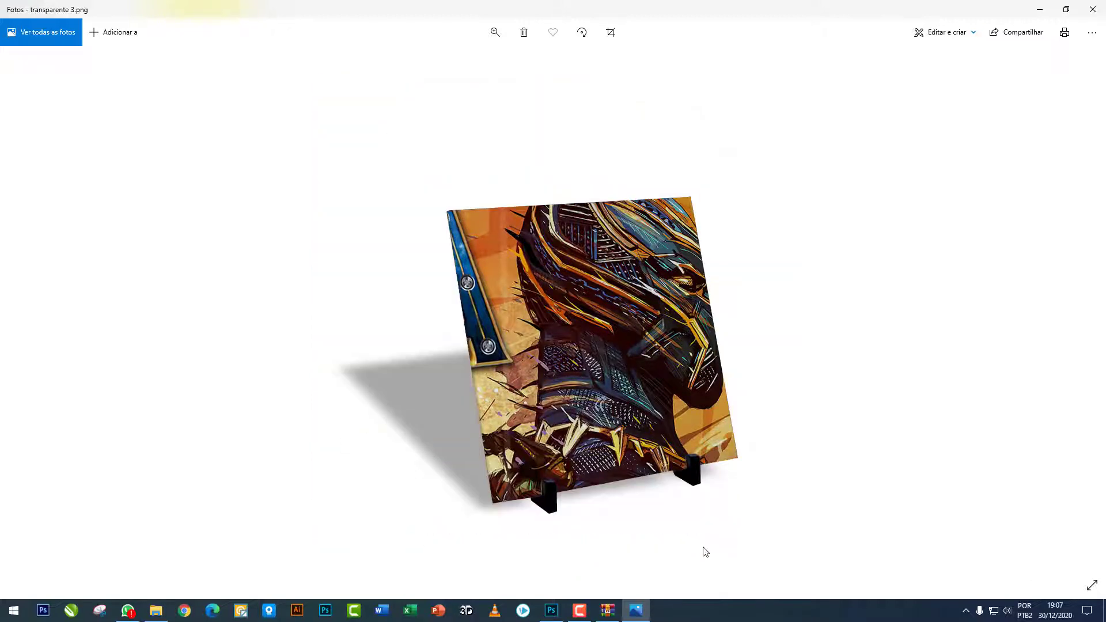
{"action": "key", "text": "Left"}
{"action": "key", "text": "Left"}
{"action": "key", "text": "Right"}
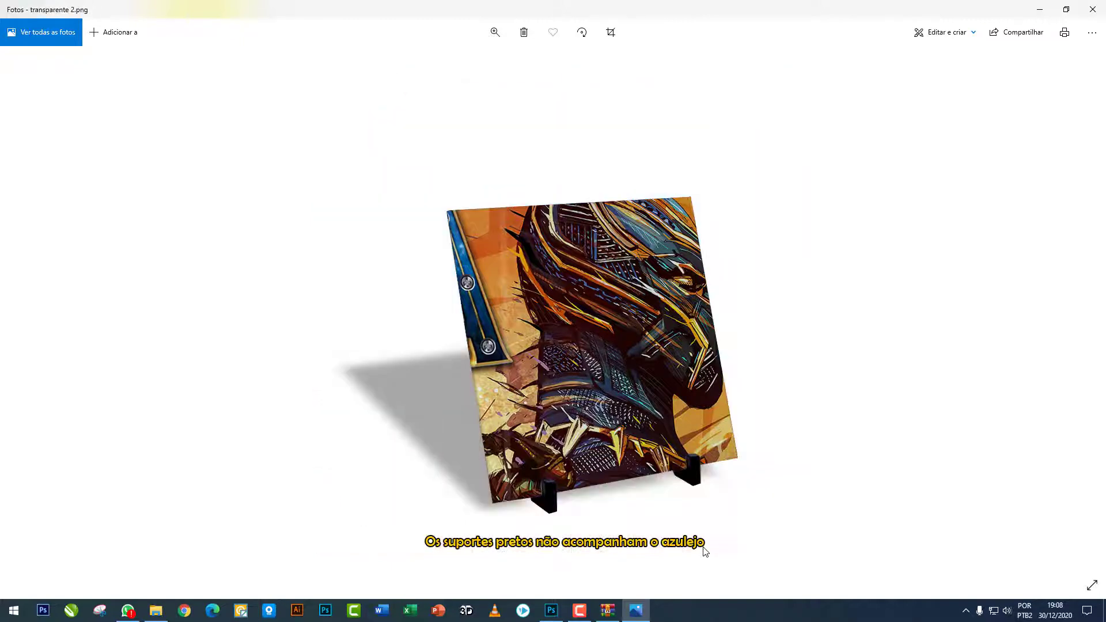
{"action": "key", "text": "Right"}
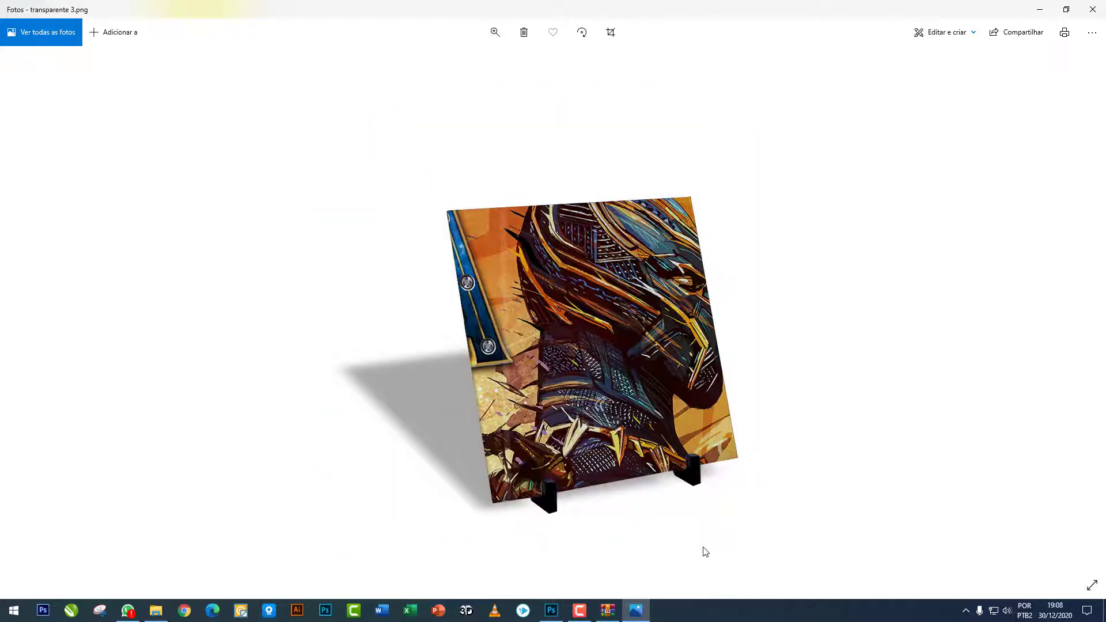